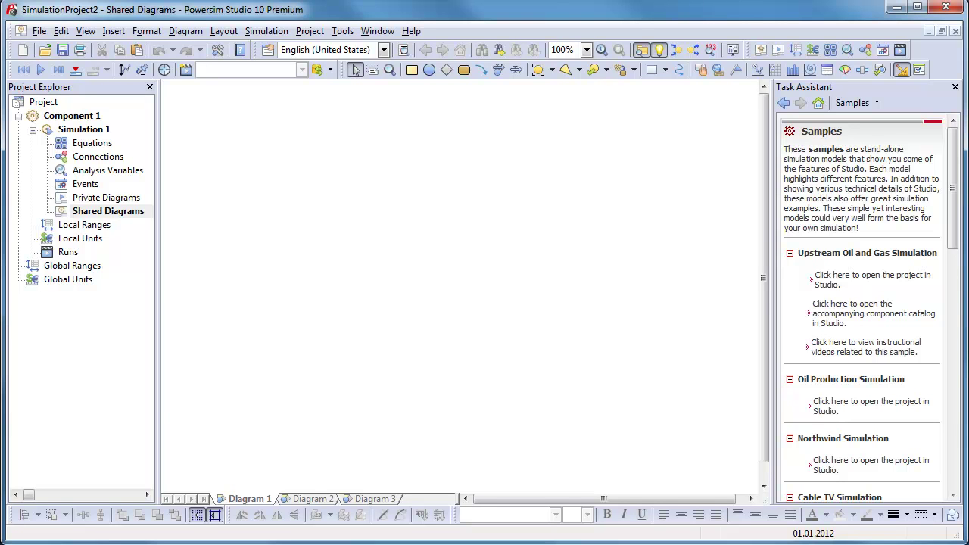
- Open the Upstream Oil and Gas sample and its Oil and Gas Components catalog
{"action": "left_click", "coordinate": [842, 275]}
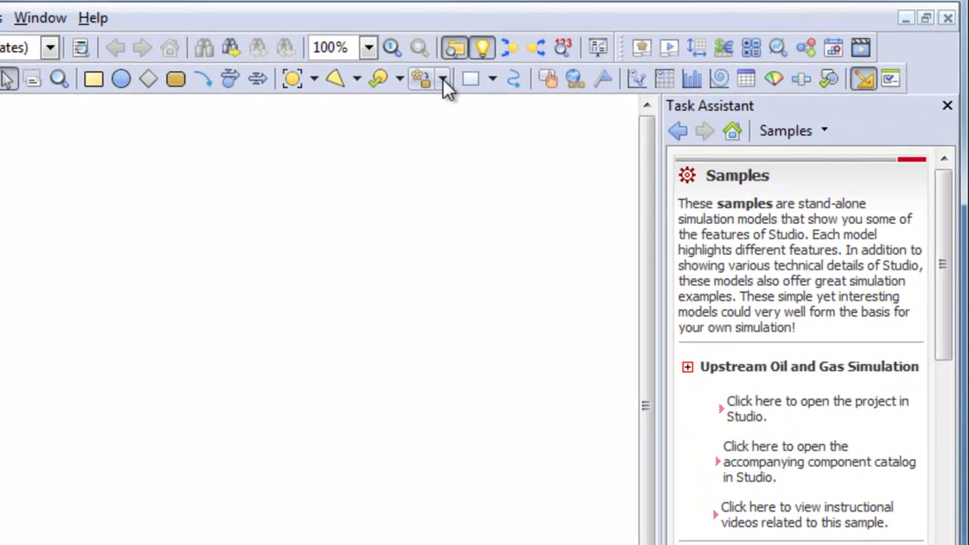
{"action": "left_click", "coordinate": [442, 79]}
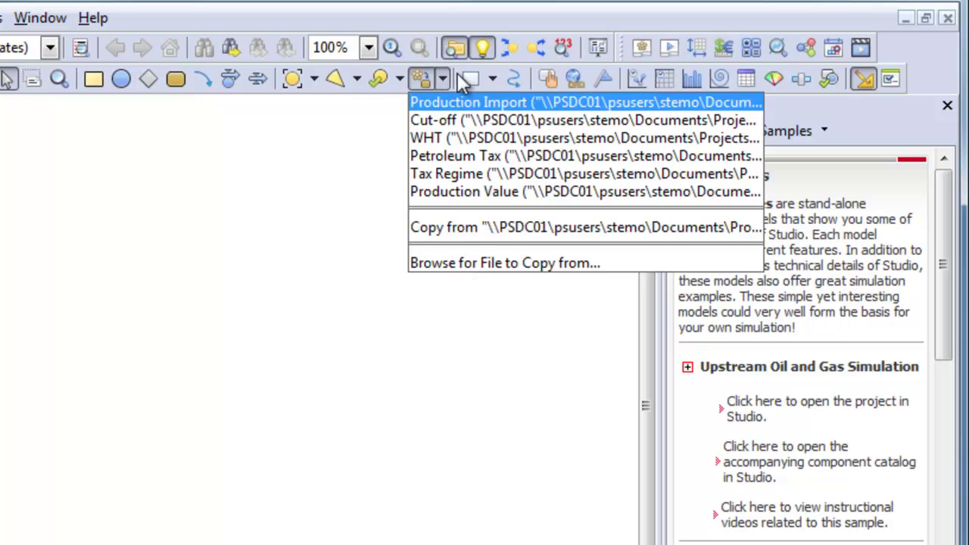
{"action": "left_click", "coordinate": [394, 143]}
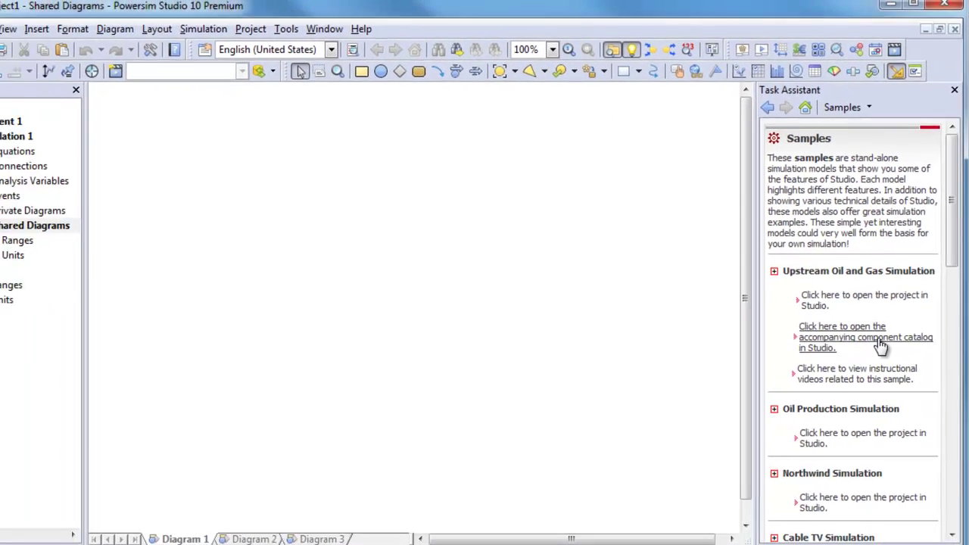
{"action": "left_click", "coordinate": [798, 443]}
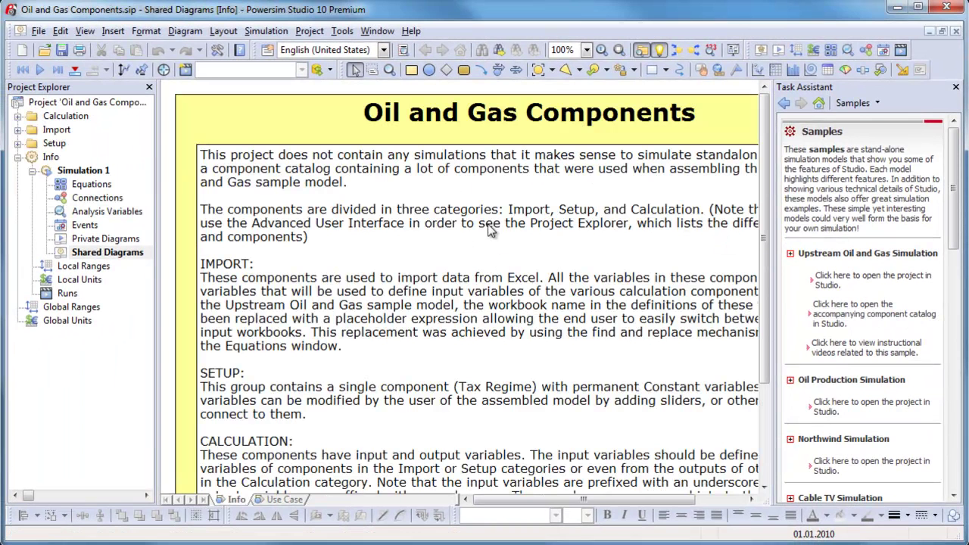
- Expand the catalog's Import, Calculation and Setup component folders and scroll down
{"action": "left_click", "coordinate": [18, 129]}
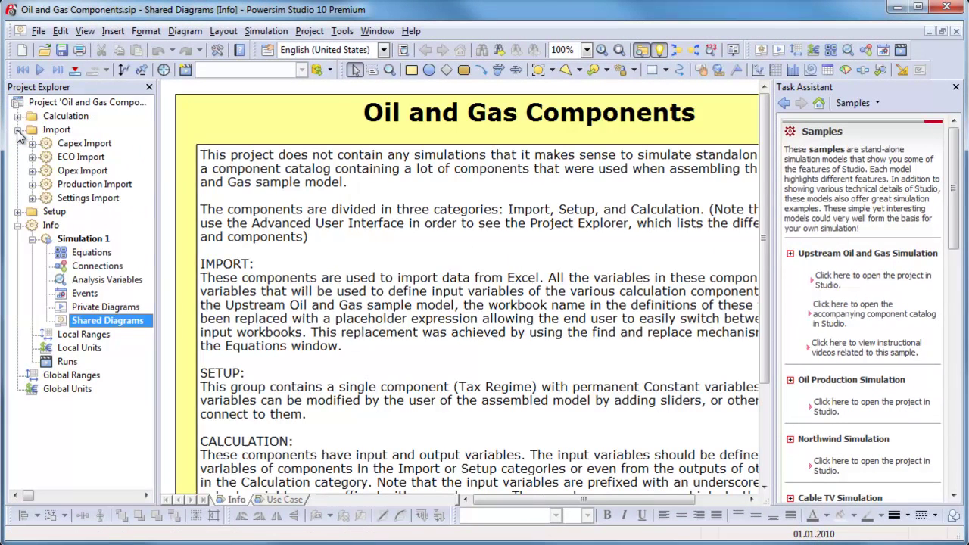
{"action": "left_click", "coordinate": [17, 116]}
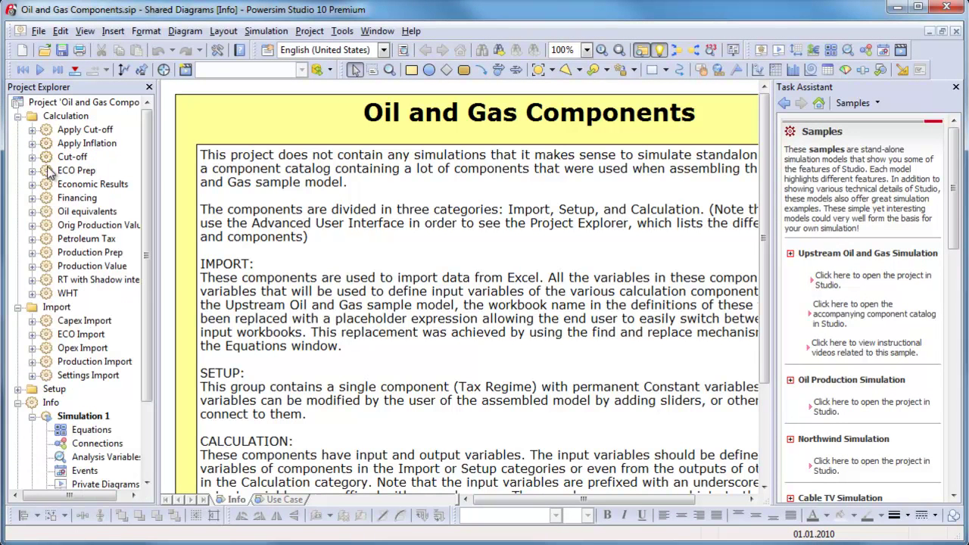
{"action": "left_click", "coordinate": [17, 389]}
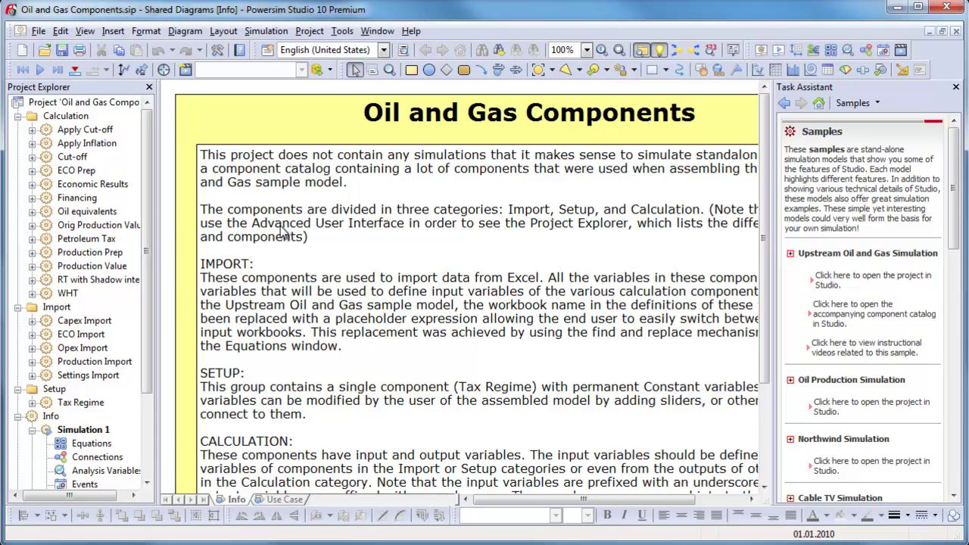
{"action": "scroll", "coordinate": [283, 231], "scroll_direction": "down", "scroll_amount": 2}
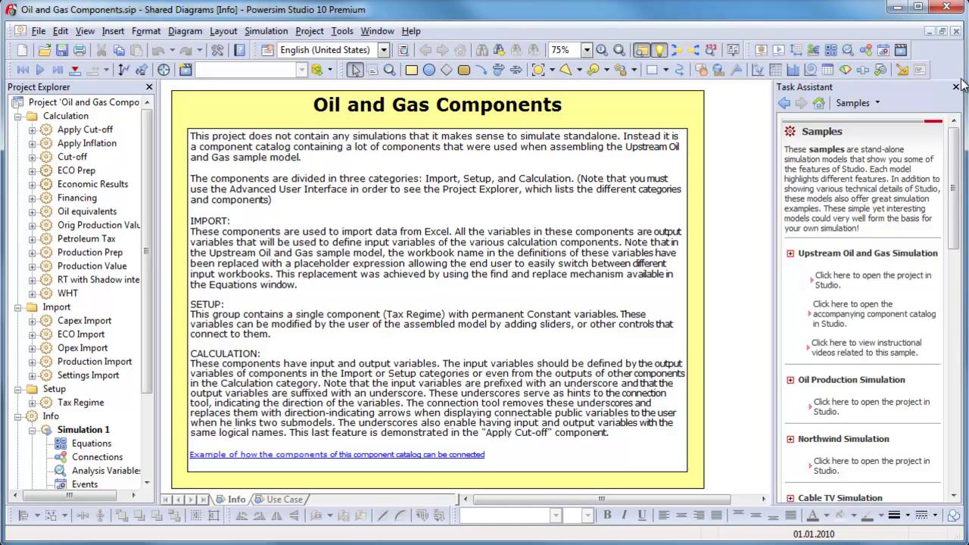
- Resize the catalog into a small window beside SimulationProject3 and scroll its explorer to Import
{"action": "left_click_drag", "start_coordinate": [960, 84], "coordinate": [336, 197]}
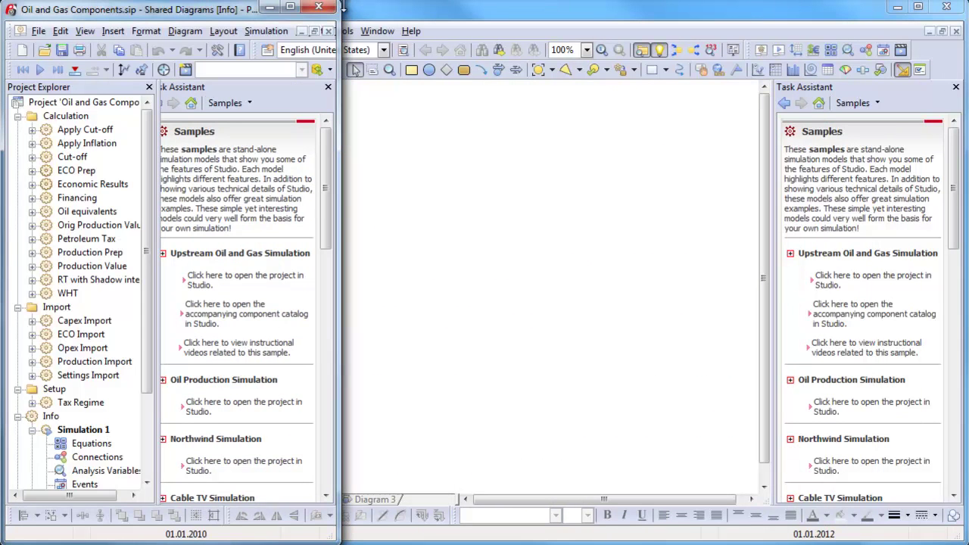
{"action": "left_click_drag", "start_coordinate": [338, 3], "coordinate": [366, 143]}
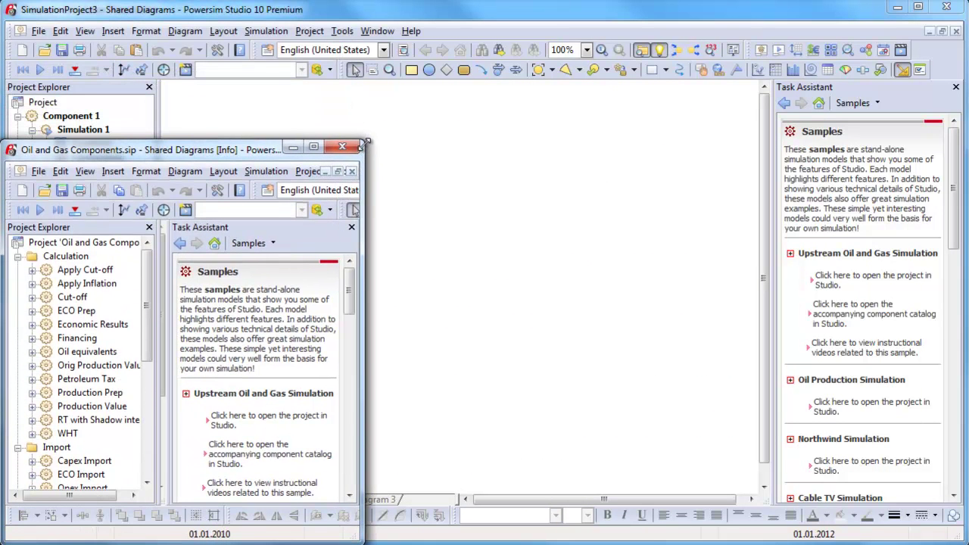
{"action": "left_click", "coordinate": [550, 184]}
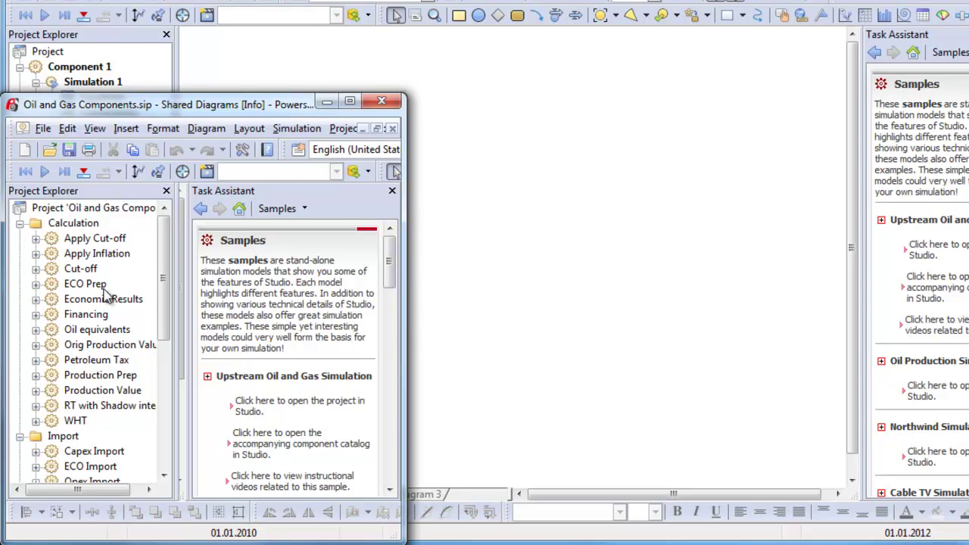
{"action": "left_click_drag", "start_coordinate": [162, 298], "coordinate": [162, 355]}
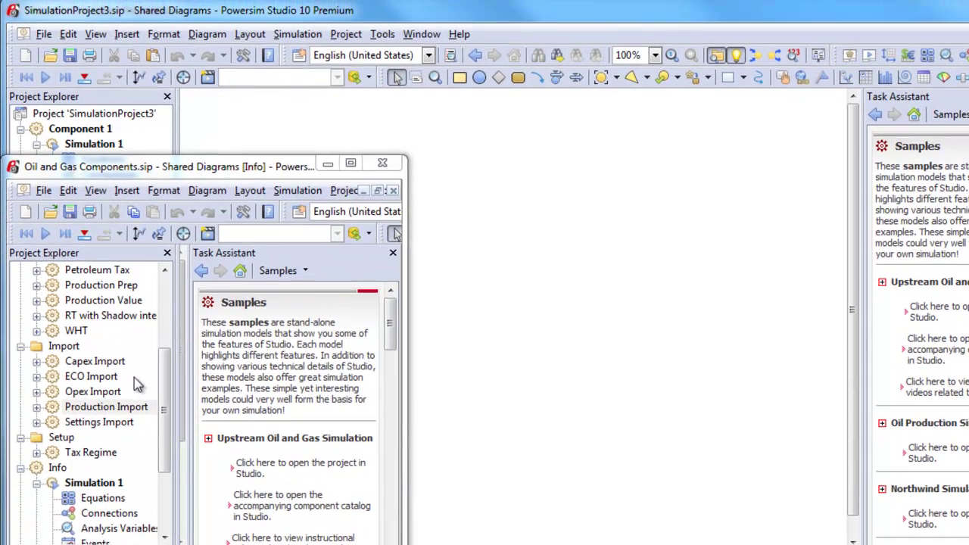
- Save SimulationProject3 as 'Upstream test' inside the Upstream folder
{"action": "left_click", "coordinate": [382, 152]}
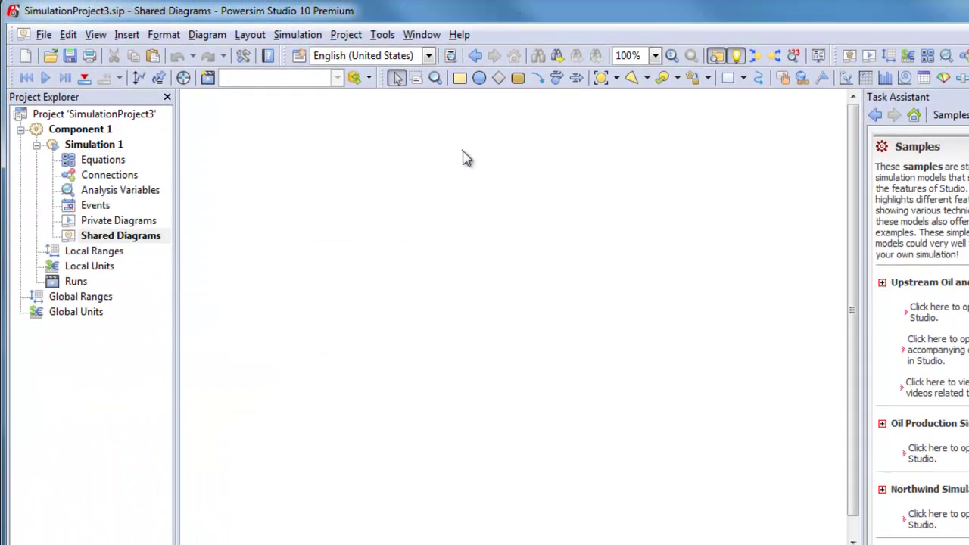
{"action": "left_click", "coordinate": [44, 34]}
{"action": "left_click", "coordinate": [75, 134]}
{"action": "double_click", "coordinate": [423, 293]}
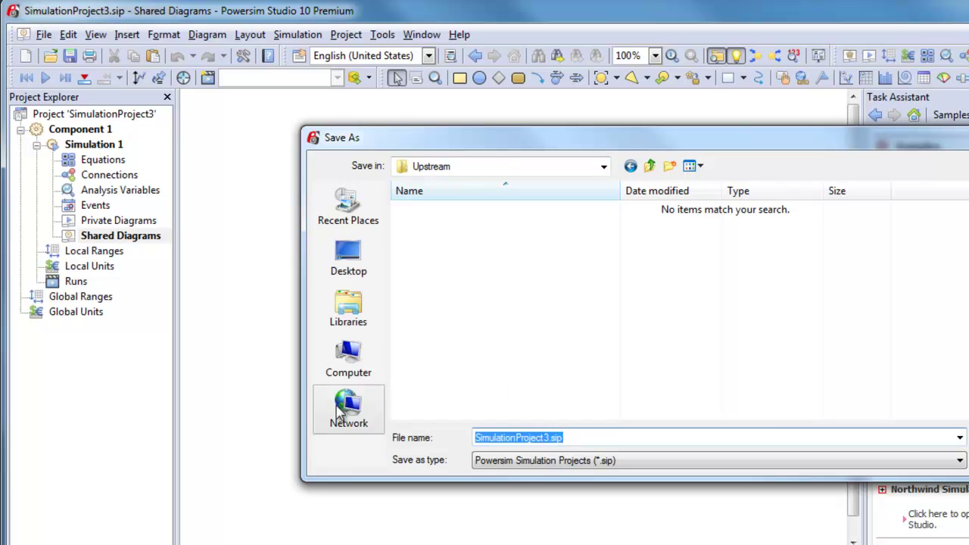
{"action": "type", "text": "Upstream tes"}
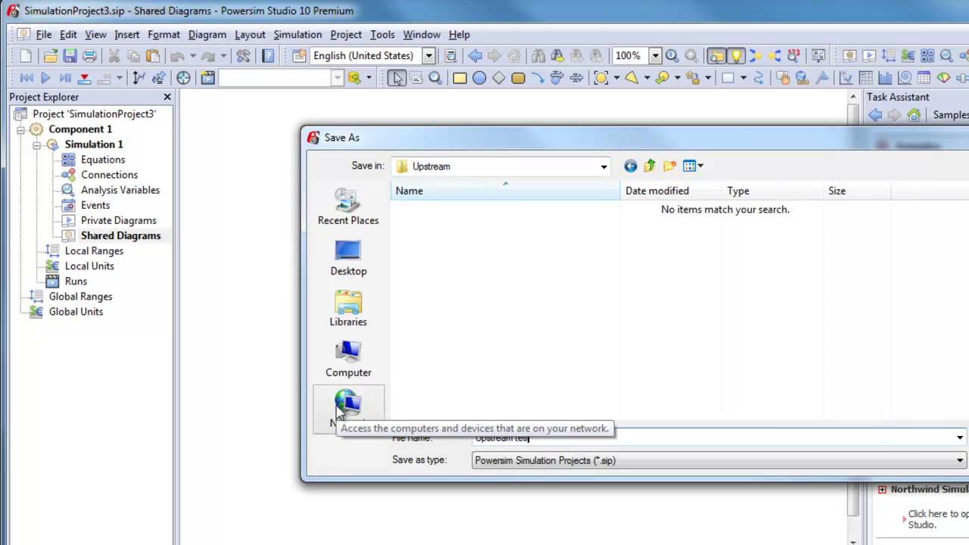
{"action": "type", "text": "t"}
{"action": "key", "text": "Return"}
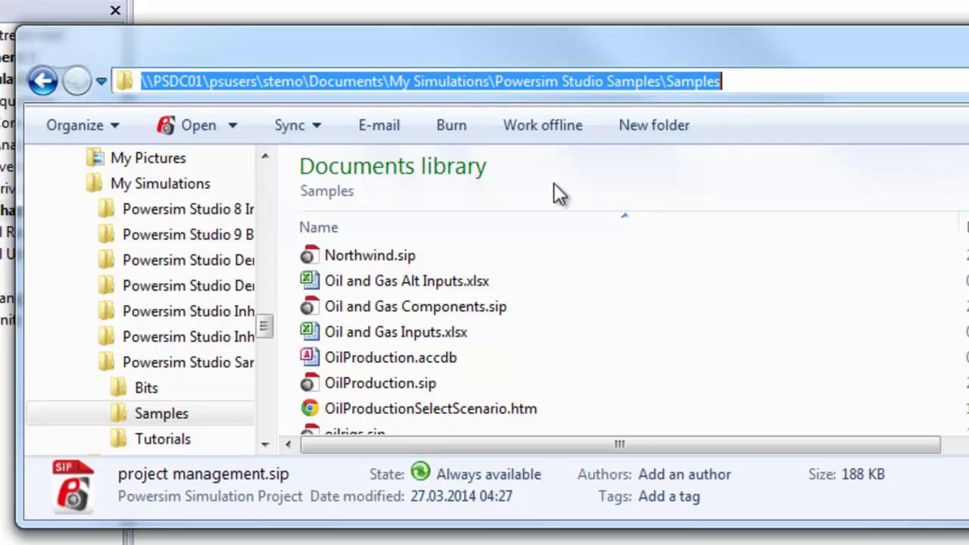
- Copy Oil and Gas Inputs.xlsx from Samples and paste it into the Upstream folder
{"action": "left_click", "coordinate": [364, 333]}
{"action": "right_click", "coordinate": [327, 340]}
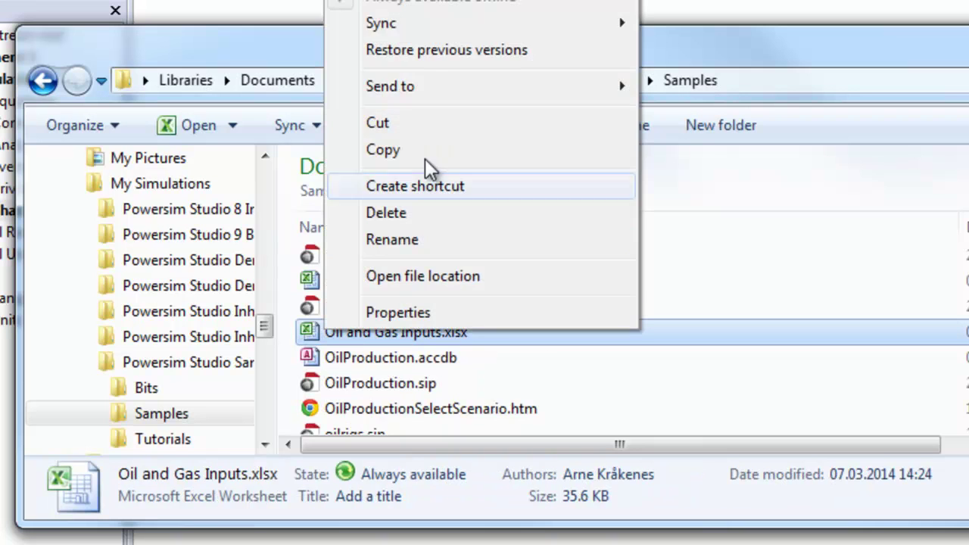
{"action": "left_click", "coordinate": [402, 150]}
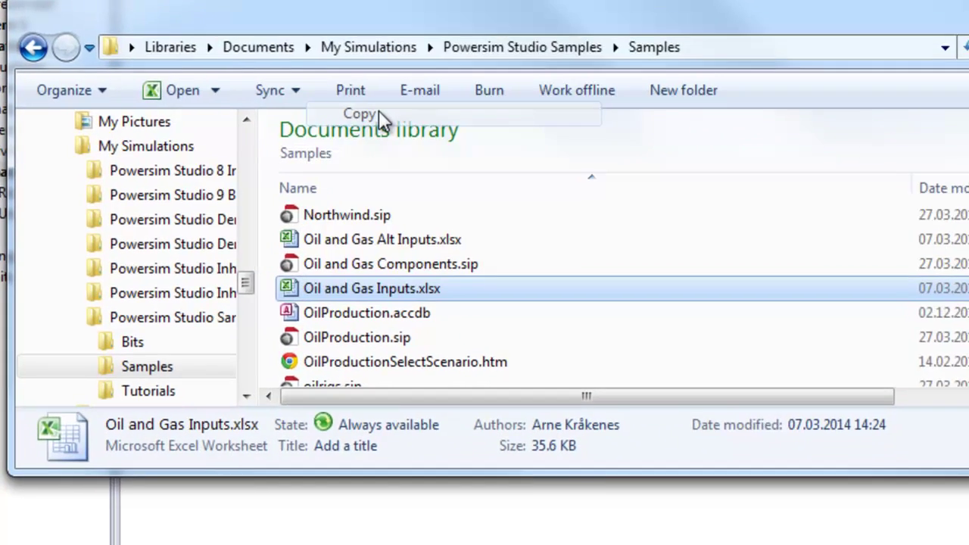
{"action": "key", "text": "alt+Tab"}
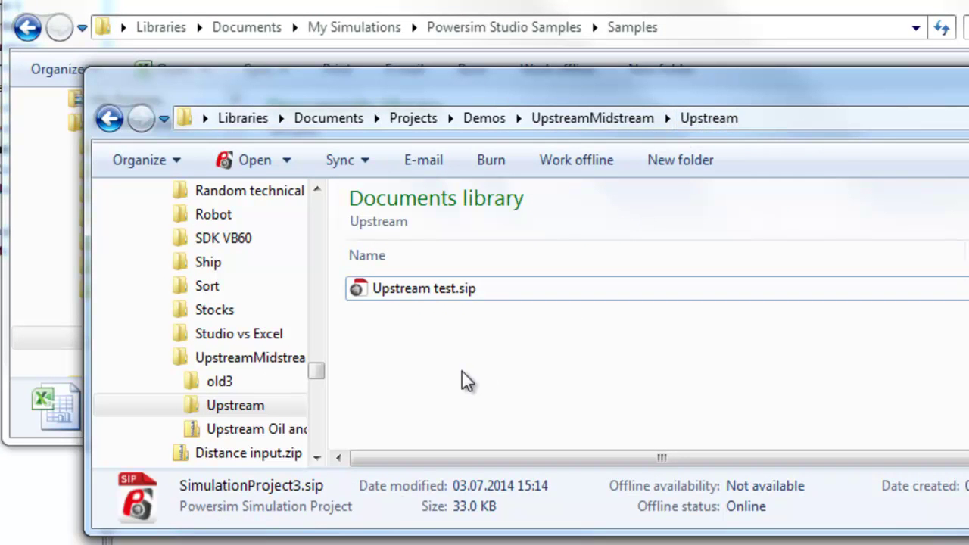
{"action": "left_click", "coordinate": [443, 361]}
{"action": "key", "text": "ctrl+v"}
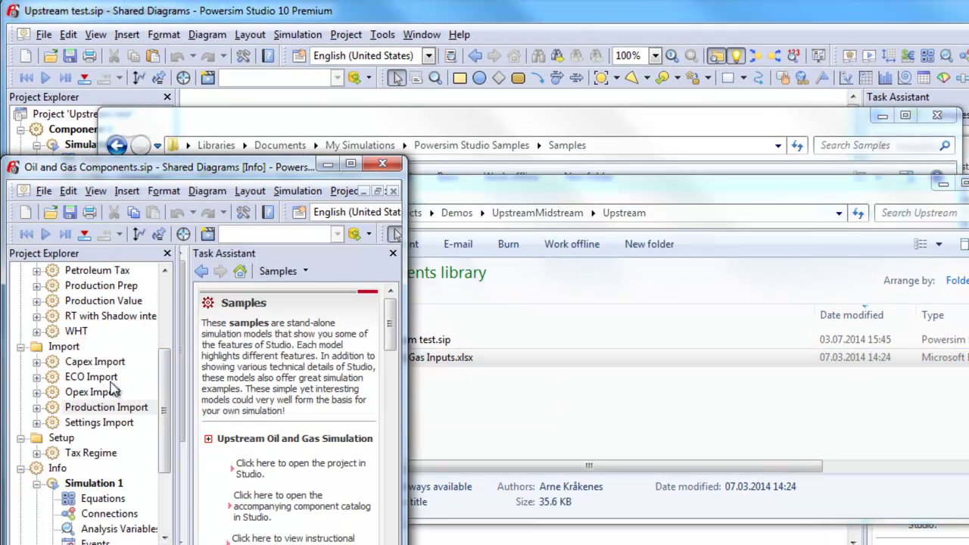
- Drag Production Import from the catalog into Diagram 1 and select the new submodel
{"action": "left_click", "coordinate": [54, 409]}
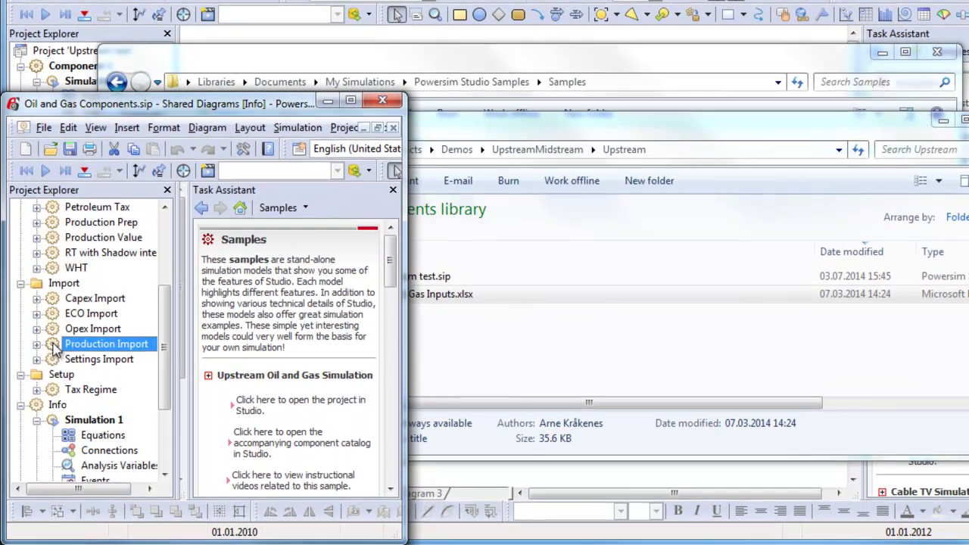
{"action": "left_click_drag", "start_coordinate": [53, 373], "coordinate": [546, 469]}
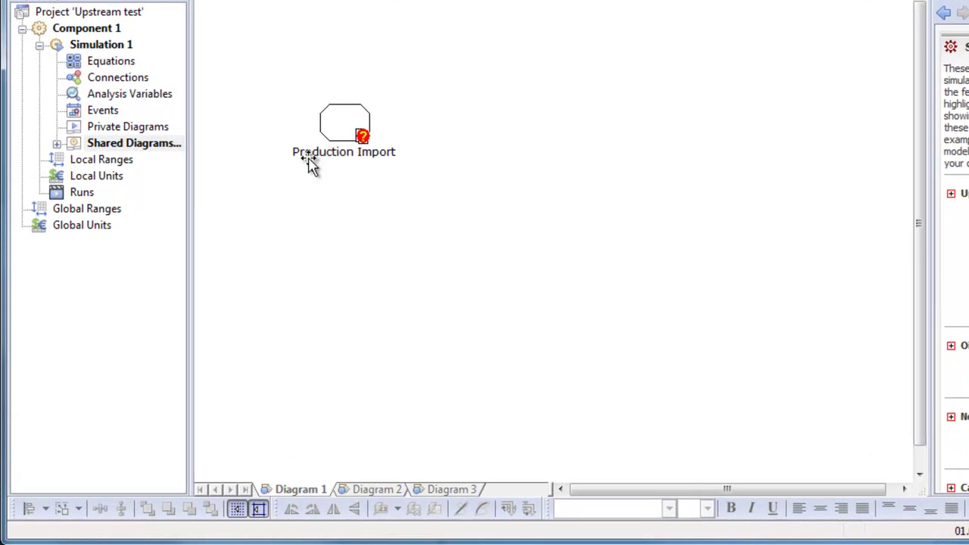
{"action": "left_click", "coordinate": [336, 119]}
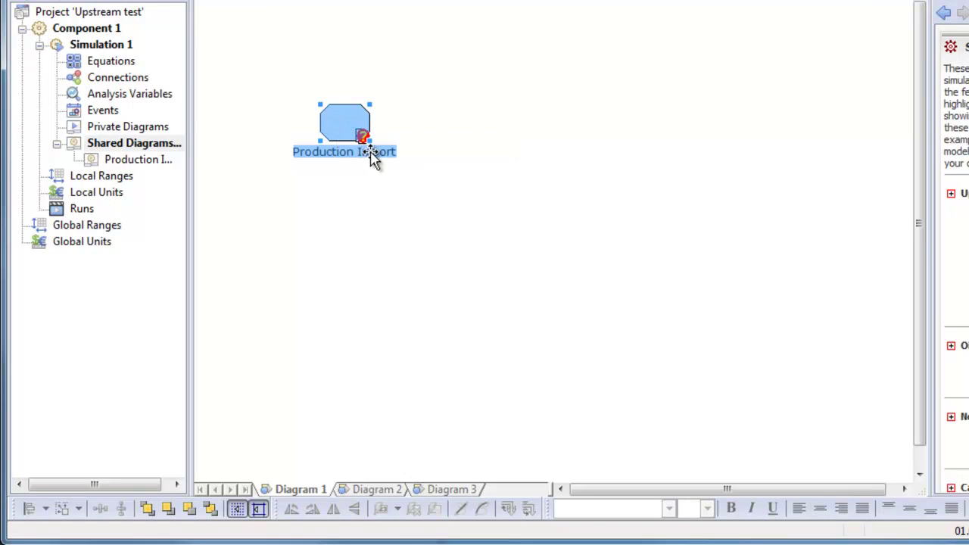
- Open Production Import's diagram and show the Liquid Production_ variable's properties
{"action": "right_click", "coordinate": [334, 120]}
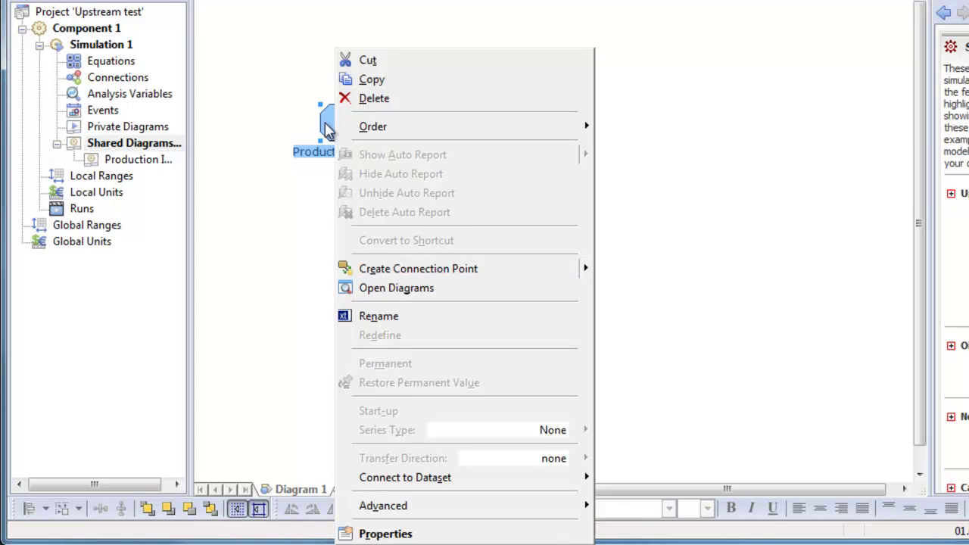
{"action": "left_click", "coordinate": [394, 291]}
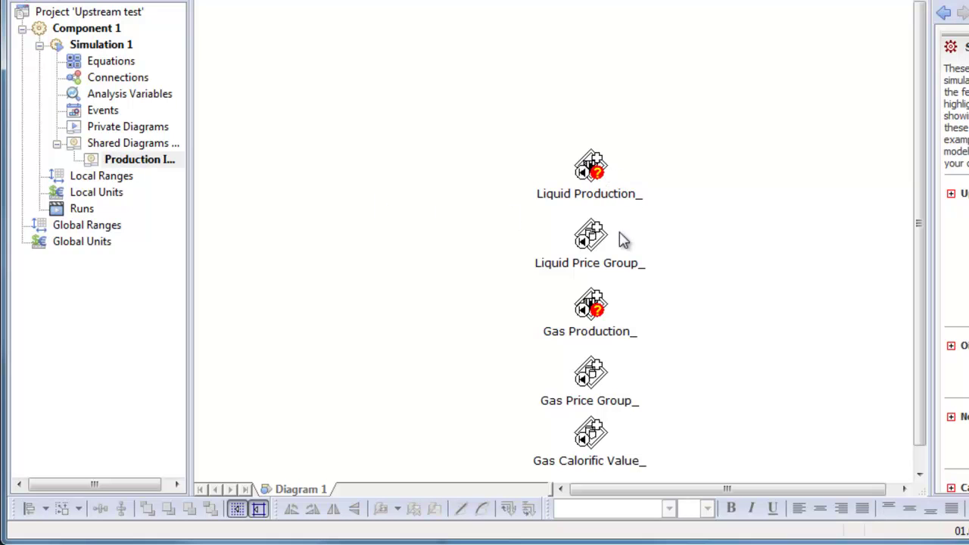
{"action": "double_click", "coordinate": [592, 165]}
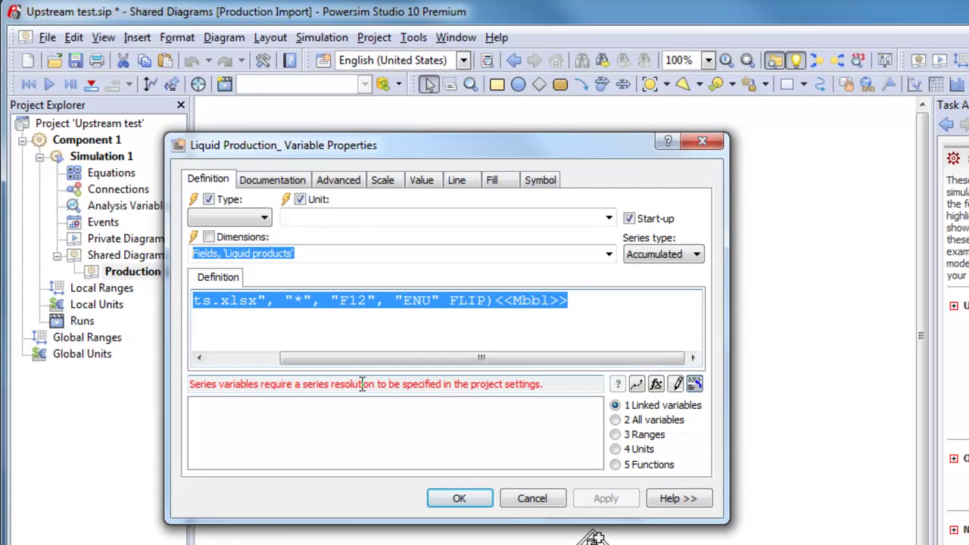
- Set Series resolution to 1 year on Project Settings' Time Measurement tab
{"action": "left_click", "coordinate": [263, 60]}
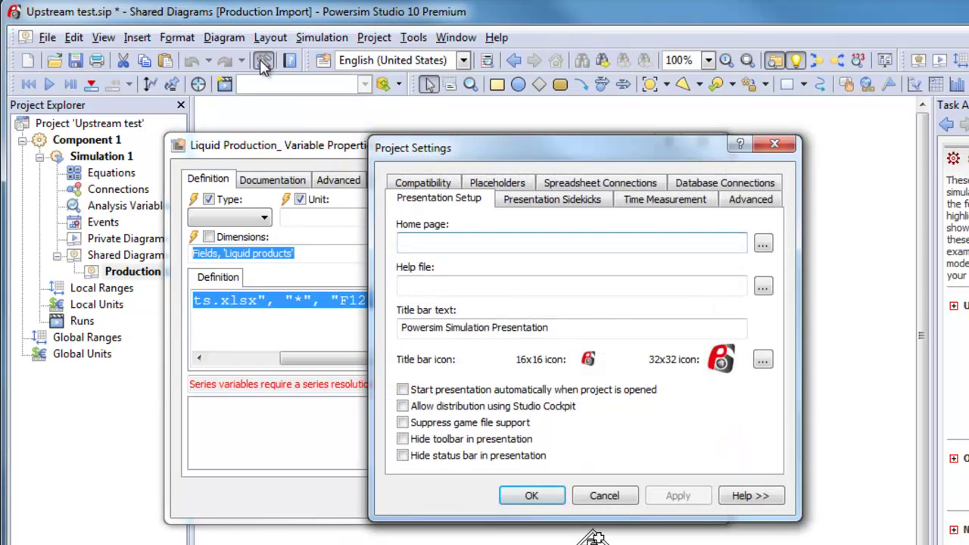
{"action": "left_click", "coordinate": [640, 204]}
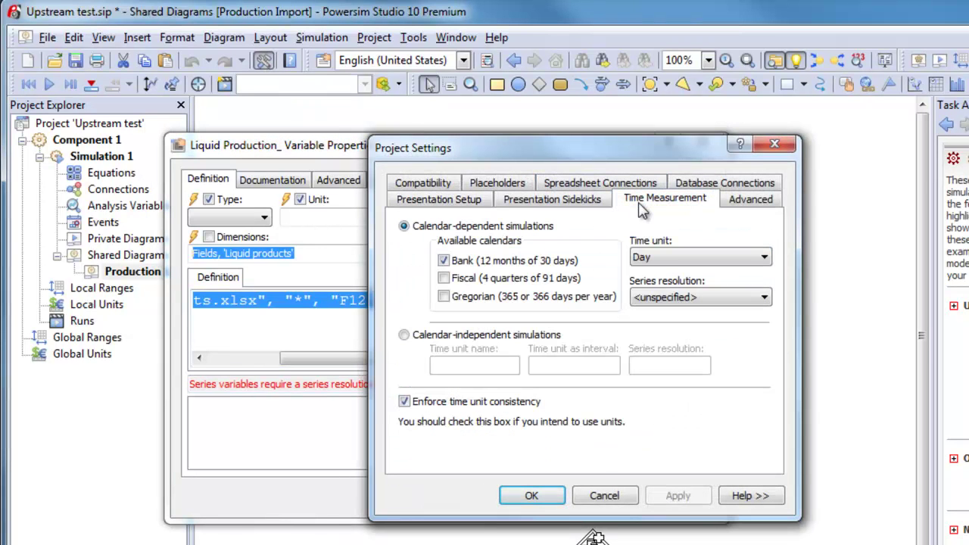
{"action": "left_click", "coordinate": [660, 299]}
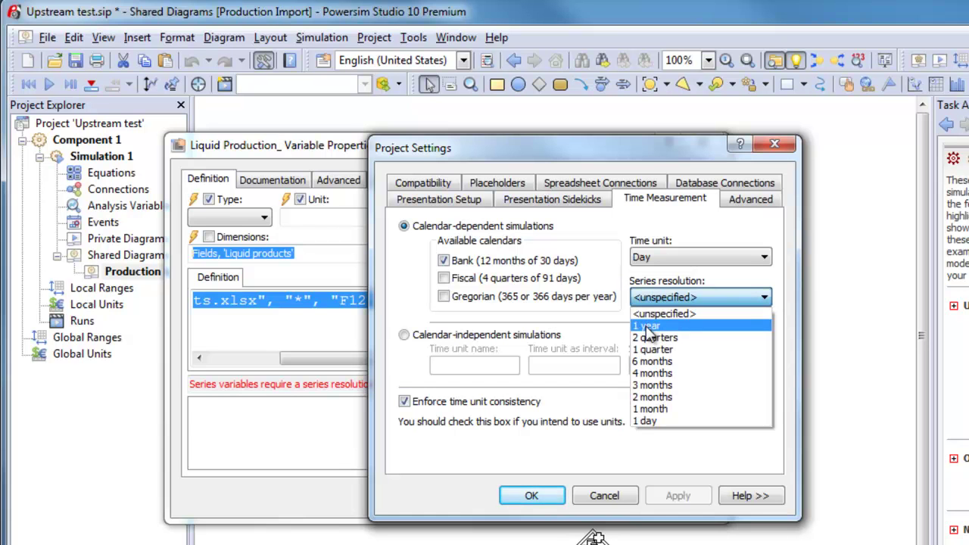
{"action": "left_click", "coordinate": [648, 326]}
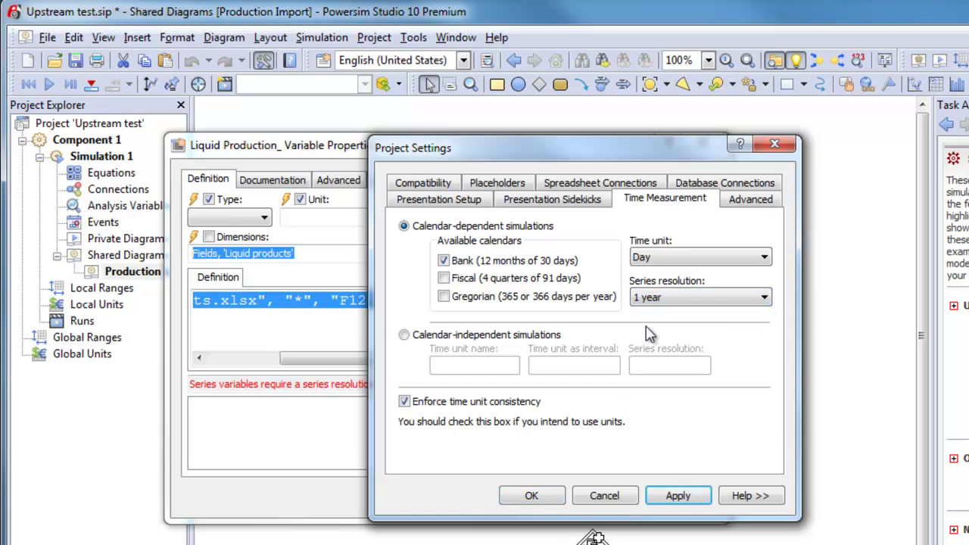
{"action": "left_click", "coordinate": [532, 500]}
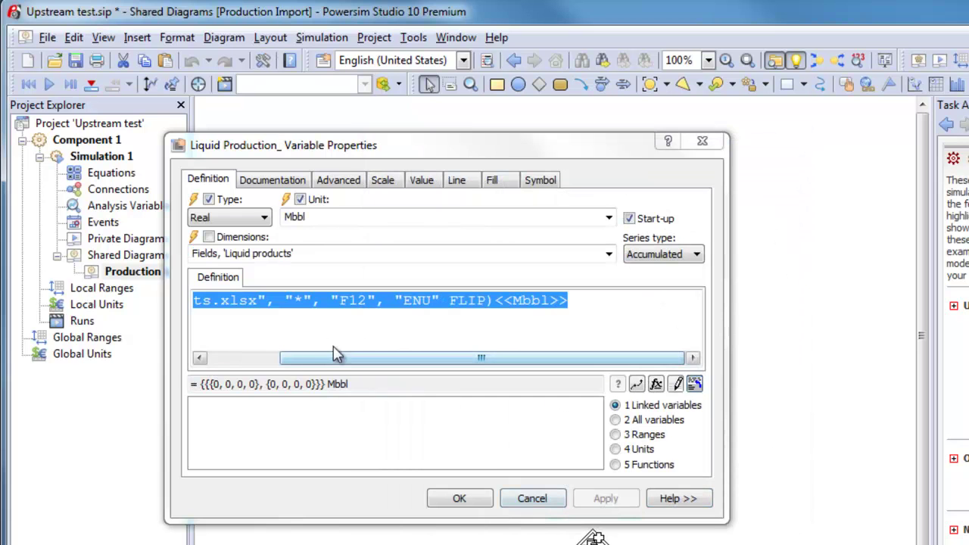
- Close the Liquid Production_ Variable Properties dialog with OK
{"action": "left_click", "coordinate": [461, 498]}
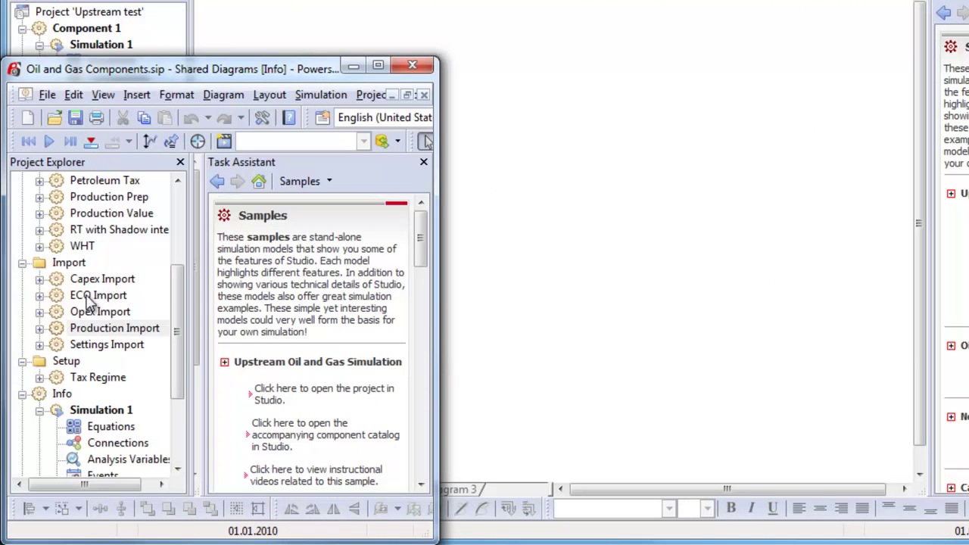
- Place ECO Import, Capex Import and ECO Prep submodels on the diagram, repositioning ECO Import
{"action": "left_click_drag", "start_coordinate": [88, 301], "coordinate": [529, 216]}
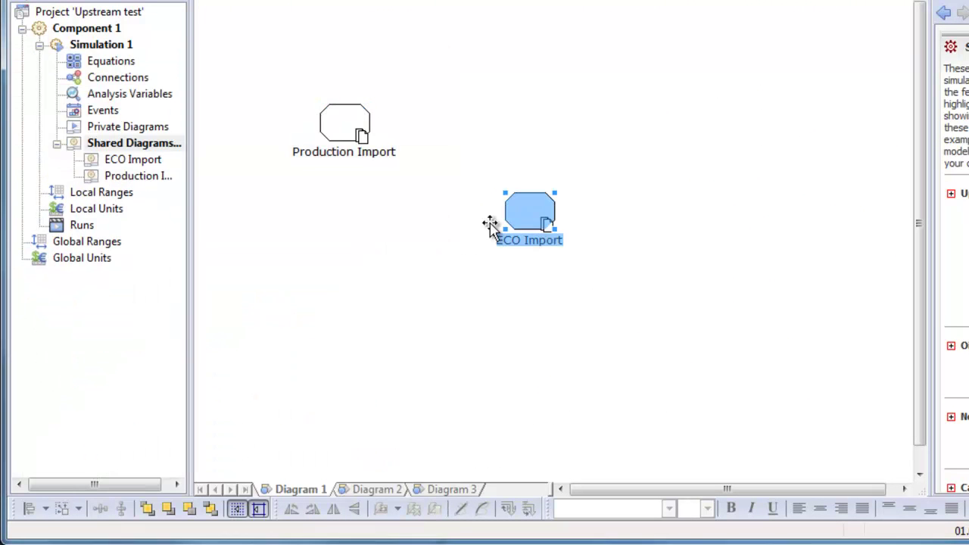
{"action": "left_click_drag", "start_coordinate": [492, 223], "coordinate": [352, 219]}
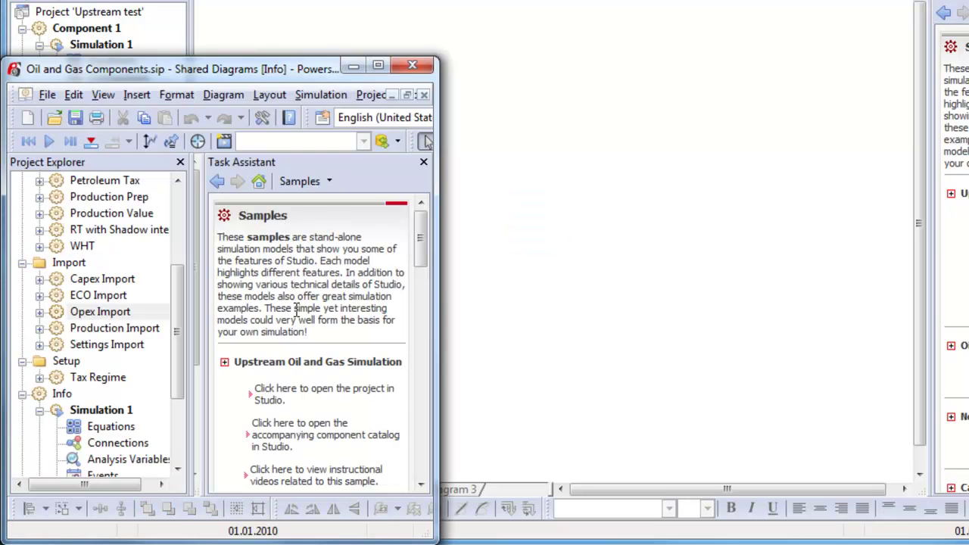
{"action": "left_click", "coordinate": [61, 280]}
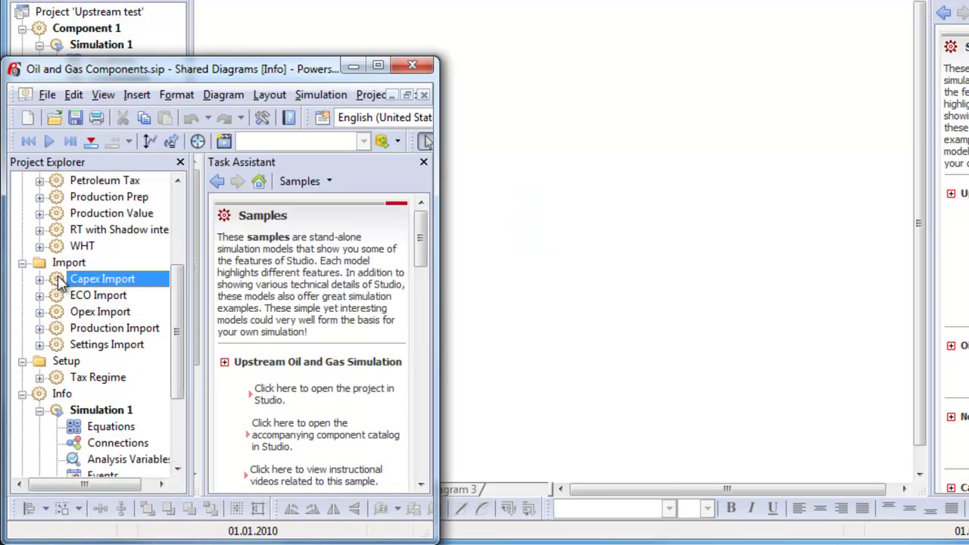
{"action": "left_click_drag", "start_coordinate": [60, 280], "coordinate": [489, 316]}
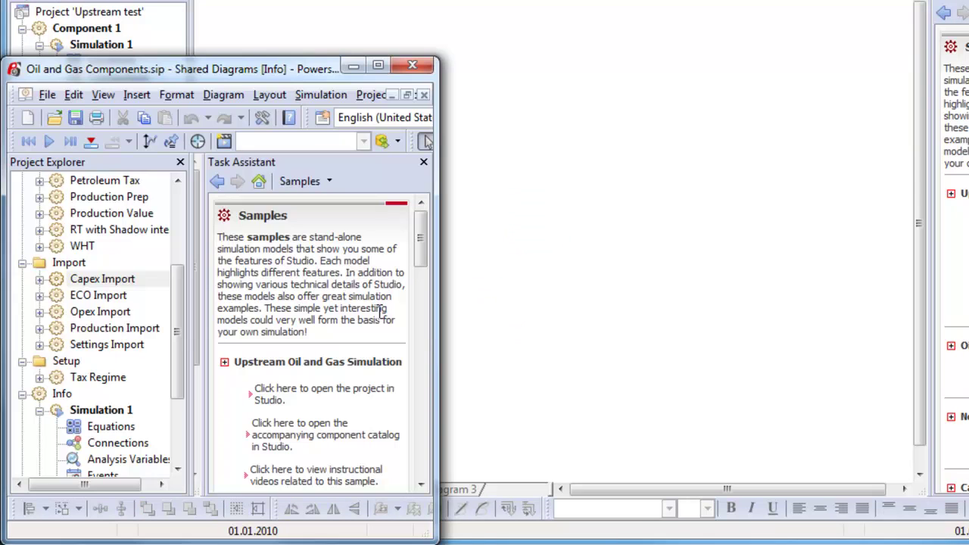
{"action": "left_click_drag", "start_coordinate": [182, 337], "coordinate": [182, 274]}
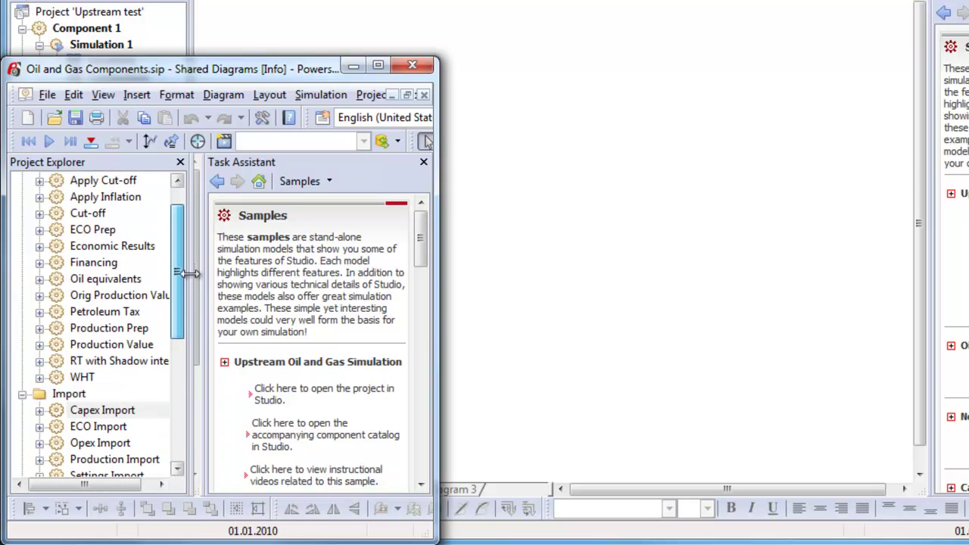
{"action": "left_click_drag", "start_coordinate": [92, 230], "coordinate": [473, 232]}
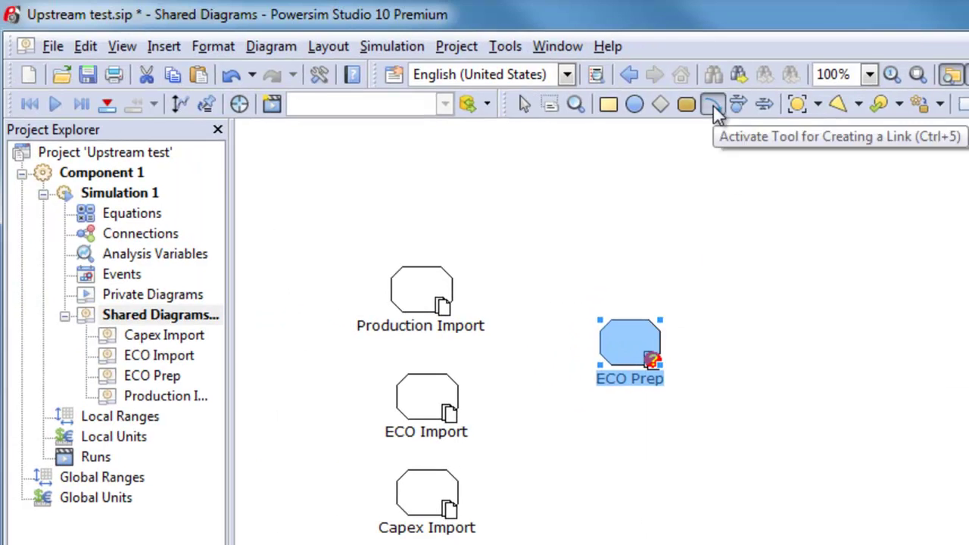
- Link Production Import, ECO Import and Capex Import to ECO Prep, accepting each binding
{"action": "left_click", "coordinate": [713, 105]}
{"action": "left_click_drag", "start_coordinate": [422, 291], "coordinate": [596, 334]}
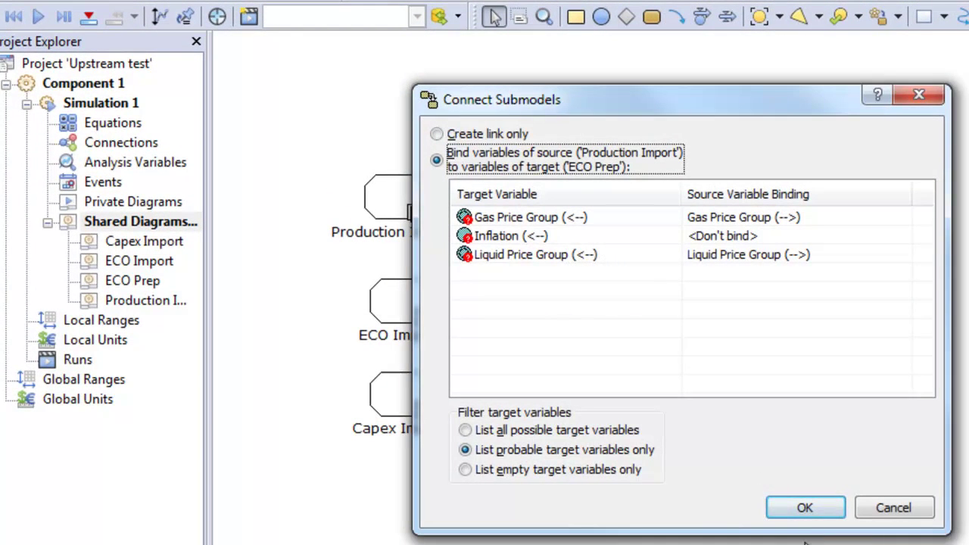
{"action": "left_click", "coordinate": [804, 507]}
{"action": "left_click", "coordinate": [677, 17]}
{"action": "left_click_drag", "start_coordinate": [447, 301], "coordinate": [587, 248]}
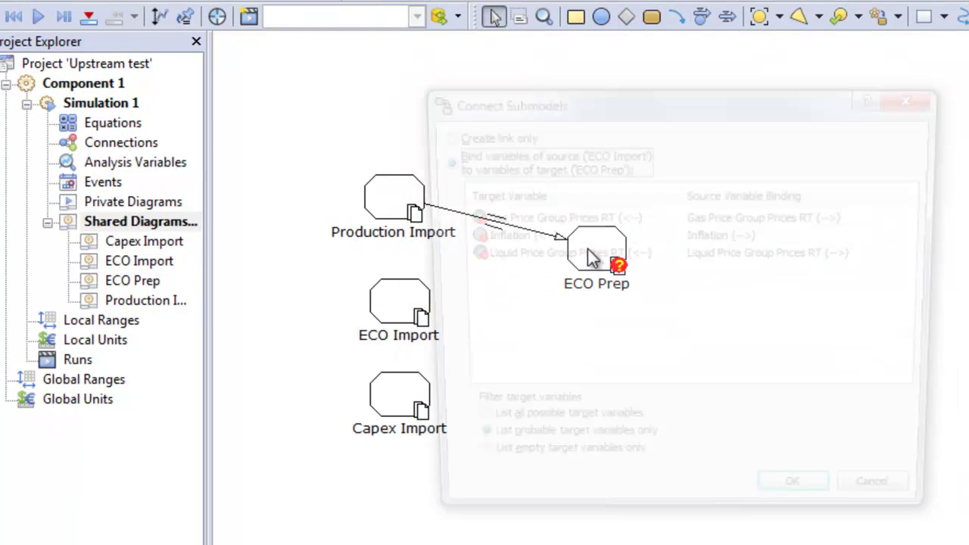
{"action": "left_click", "coordinate": [802, 504]}
{"action": "left_click", "coordinate": [677, 17]}
{"action": "left_click_drag", "start_coordinate": [428, 393], "coordinate": [569, 263]}
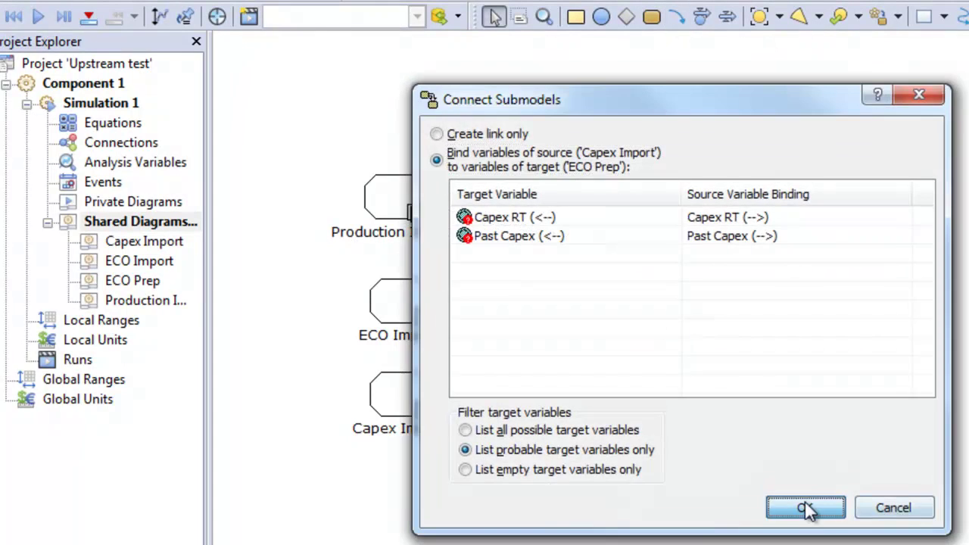
{"action": "left_click", "coordinate": [803, 507]}
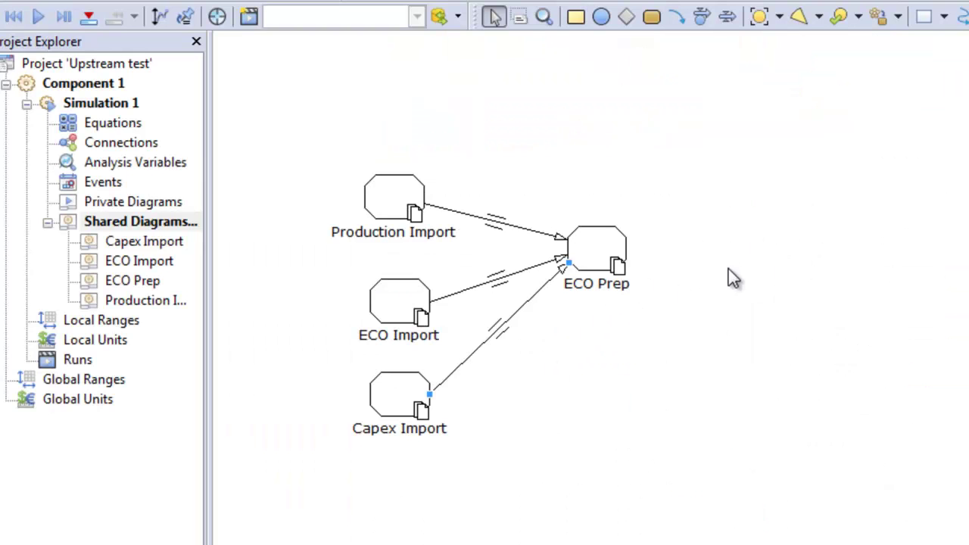
- Add Orig Production Value and link ECO Prep and Production Import to it
{"action": "key", "text": "alt+Tab"}
{"action": "left_click_drag", "start_coordinate": [118, 407], "coordinate": [780, 259]}
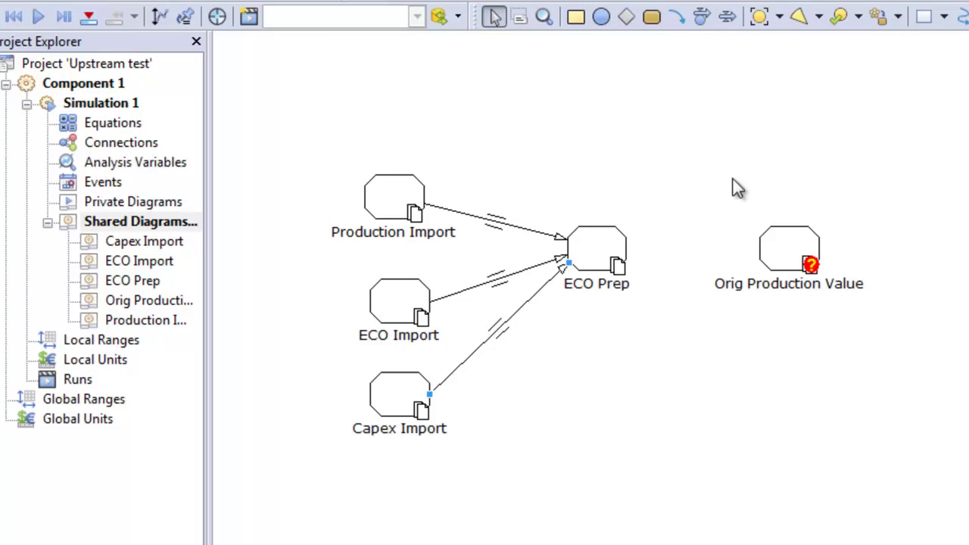
{"action": "left_click", "coordinate": [679, 22]}
{"action": "left_click_drag", "start_coordinate": [606, 250], "coordinate": [787, 254]}
{"action": "left_click", "coordinate": [803, 506]}
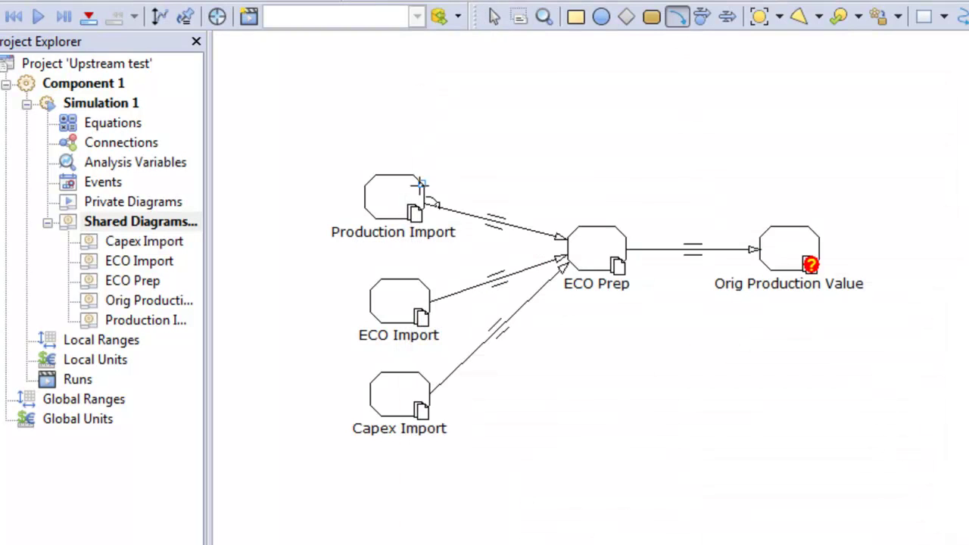
{"action": "mouse_move", "coordinate": [421, 184]}
{"action": "left_mouse_down"}
{"action": "mouse_move", "coordinate": [741, 219]}
{"action": "mouse_move", "coordinate": [782, 239]}
{"action": "left_mouse_up"}
{"action": "left_click", "coordinate": [804, 504]}
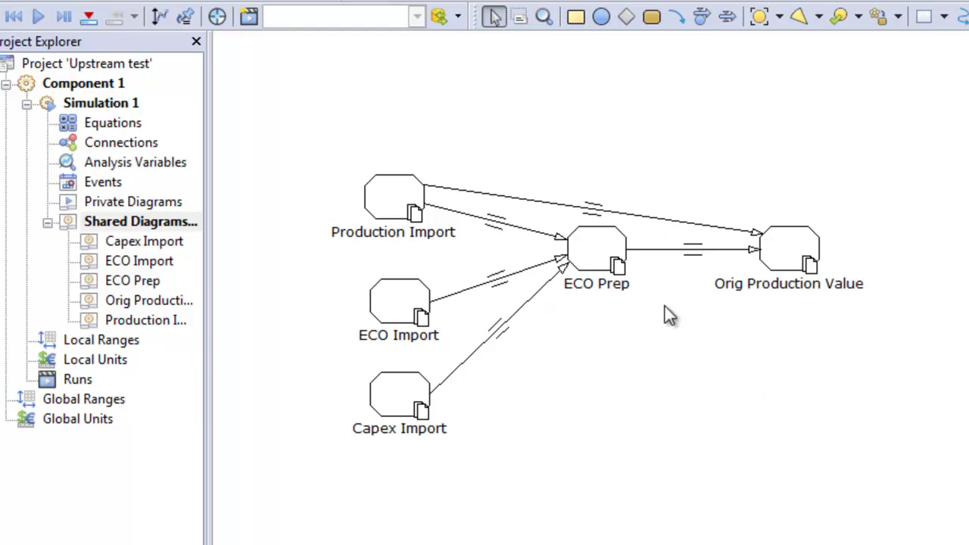
- Open ECO Prep's diagram and view the definition of _Liquid Price Group Prices RT
{"action": "right_click", "coordinate": [586, 249]}
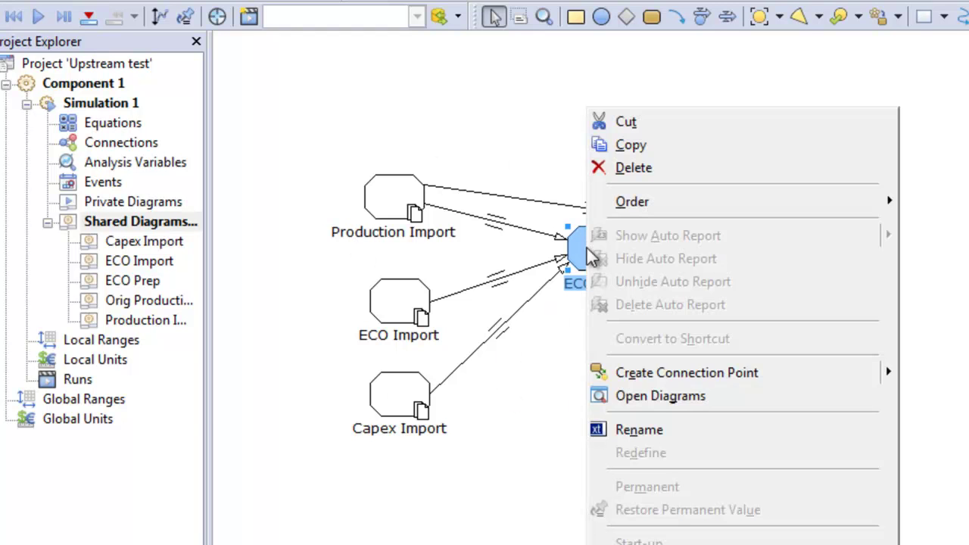
{"action": "left_click", "coordinate": [657, 398]}
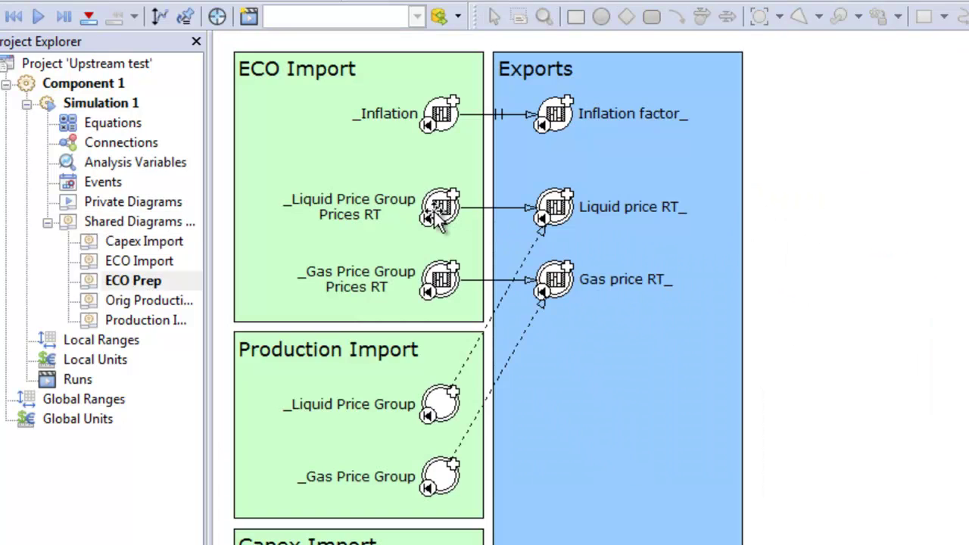
{"action": "double_click", "coordinate": [436, 214]}
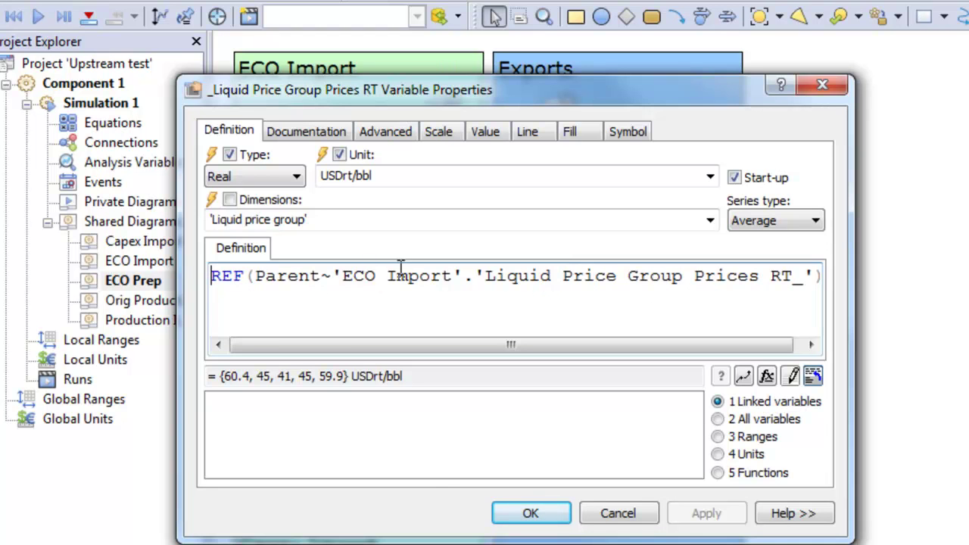
{"action": "key", "text": "Escape"}
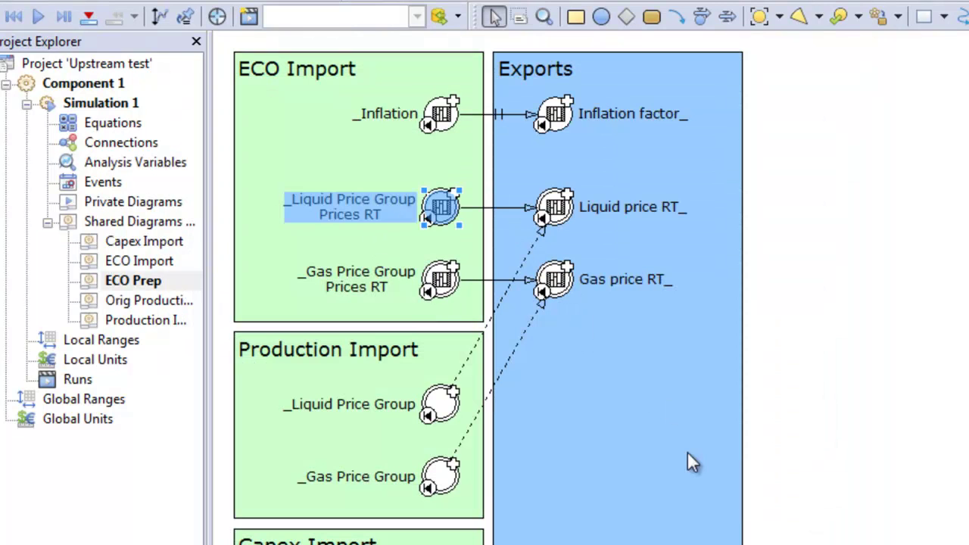
{"action": "left_click", "coordinate": [530, 210]}
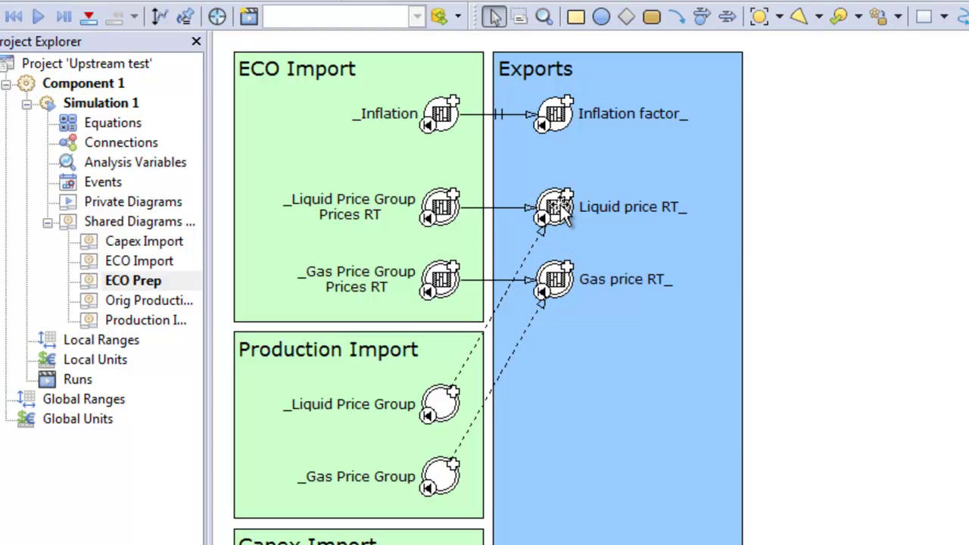
- View the definition of Liquid price RT_ in ECO Prep, then close it
{"action": "double_click", "coordinate": [549, 209]}
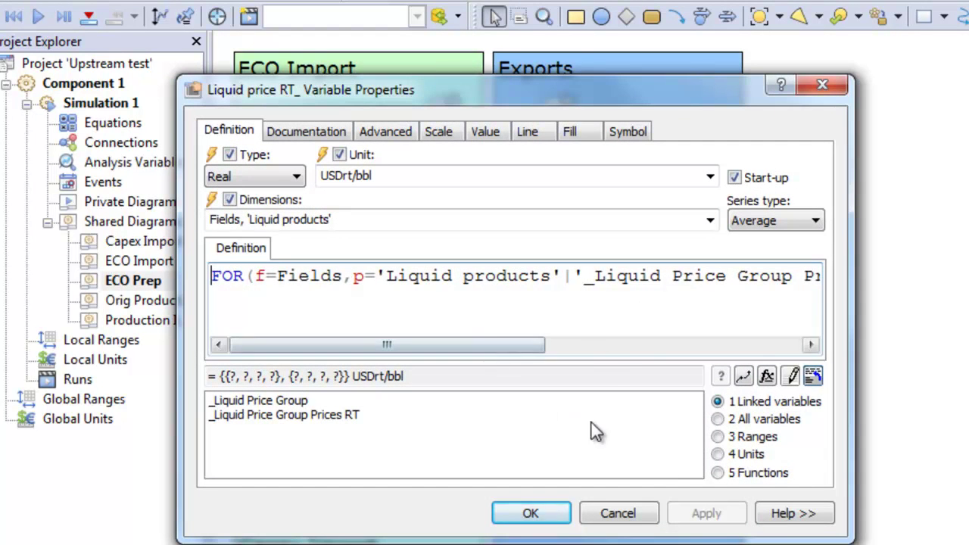
{"action": "left_click", "coordinate": [617, 514]}
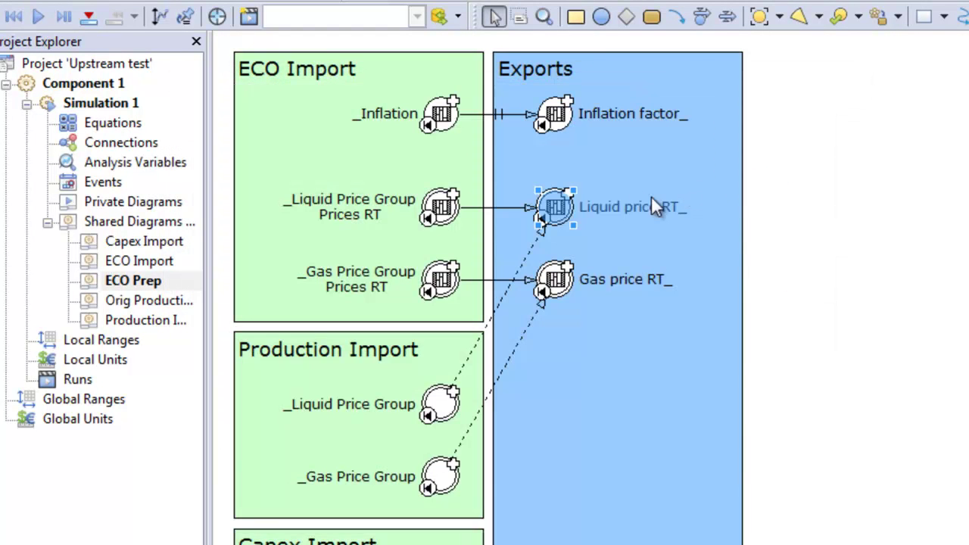
{"action": "left_click", "coordinate": [605, 222]}
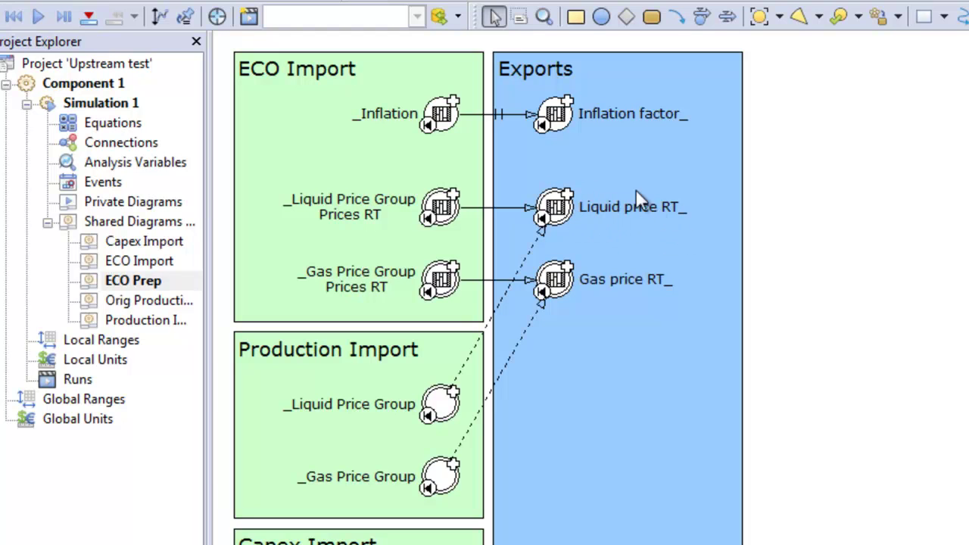
- From Shared Diagrams, open Orig Production Value and view _Liquid price RT's definition without changes
{"action": "double_click", "coordinate": [123, 222]}
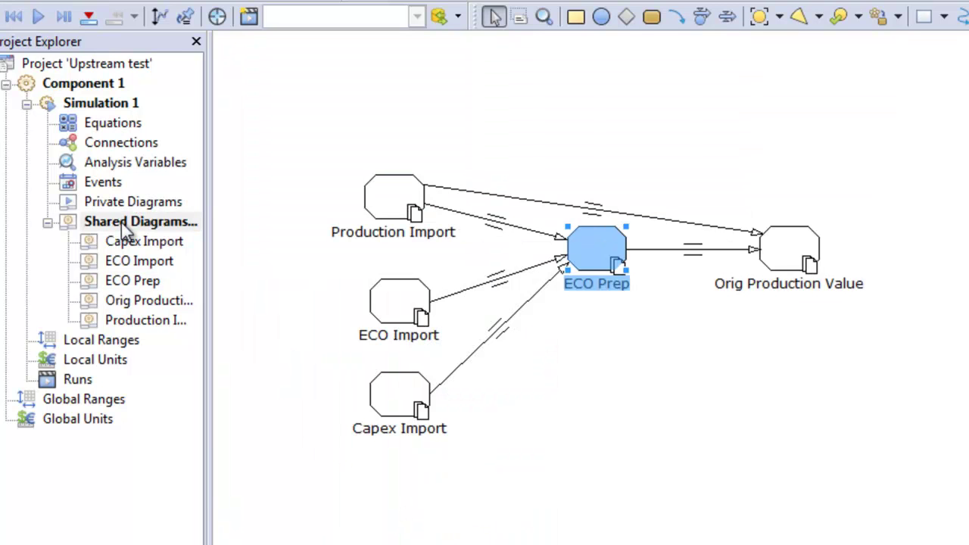
{"action": "left_click", "coordinate": [791, 257]}
{"action": "right_click", "coordinate": [793, 264]}
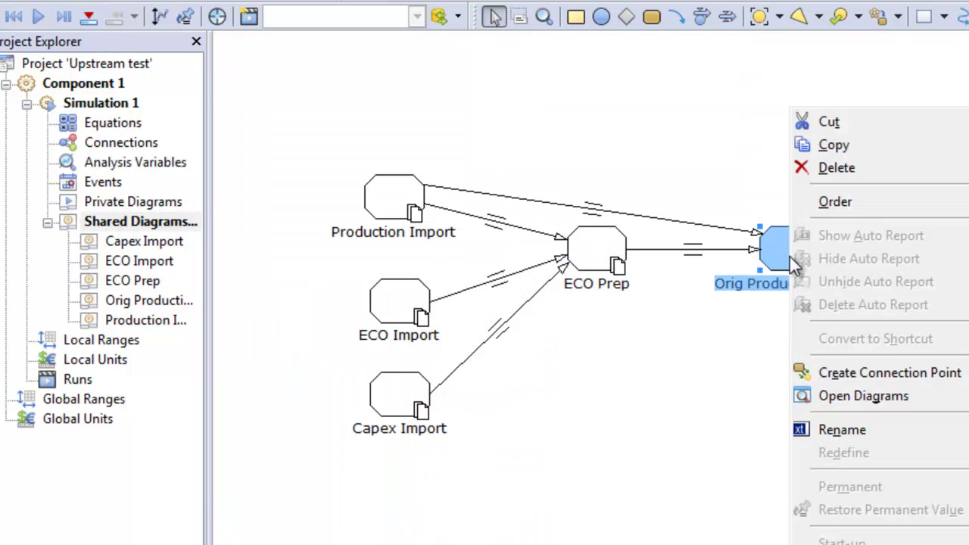
{"action": "left_click", "coordinate": [880, 396]}
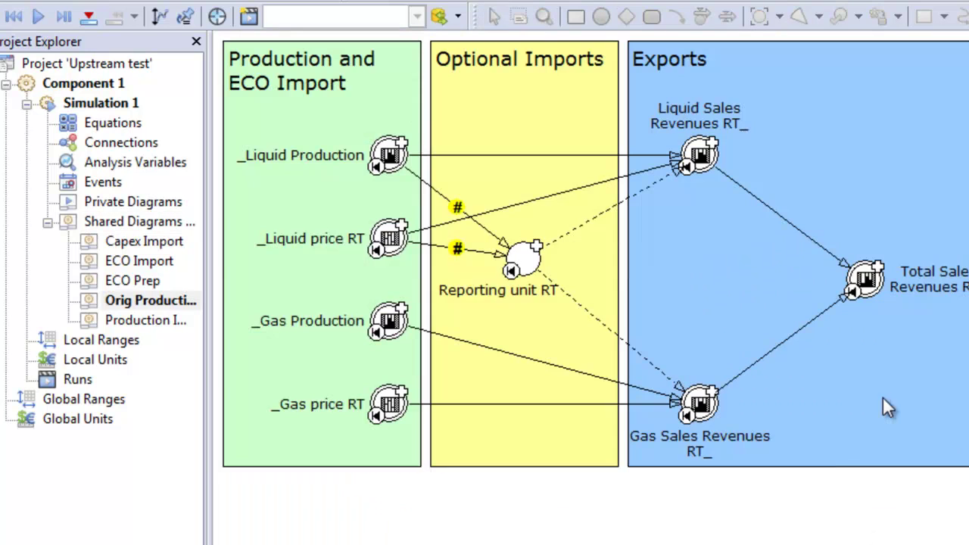
{"action": "double_click", "coordinate": [386, 238]}
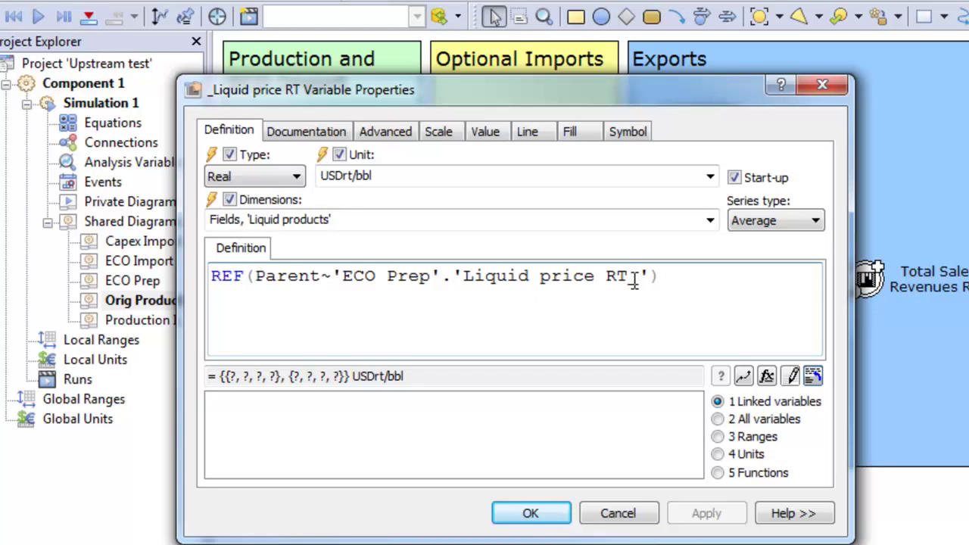
{"action": "left_click", "coordinate": [618, 513]}
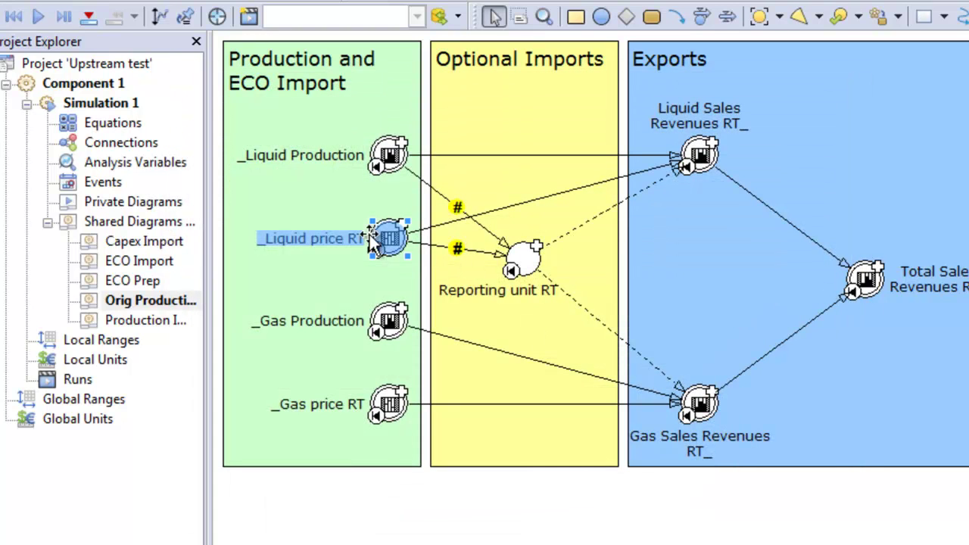
{"action": "left_click", "coordinate": [282, 259]}
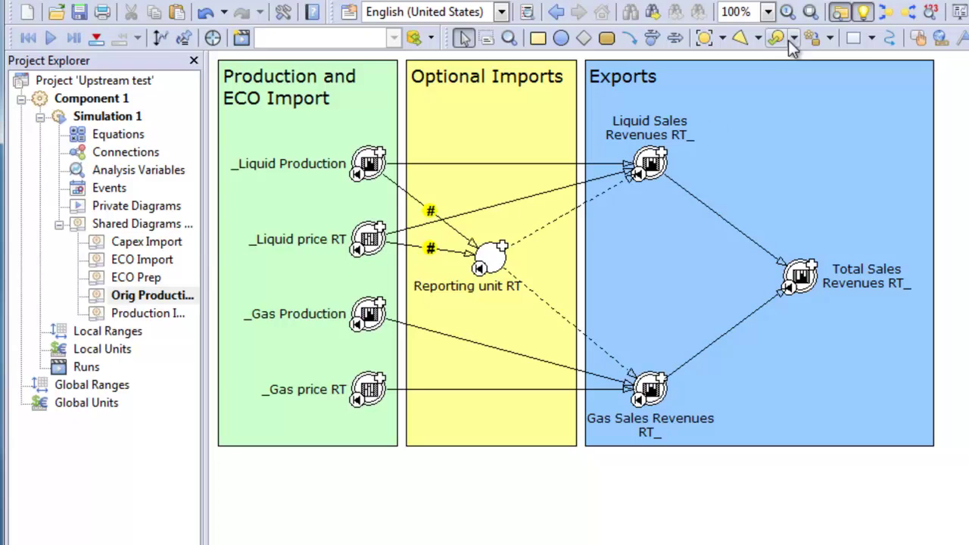
- Show Precedents and Dependents lists for _Liquid price RT, then follow Parent.ECO Prep.Liquid price RT_
{"action": "left_click", "coordinate": [889, 12]}
{"action": "left_click", "coordinate": [912, 14]}
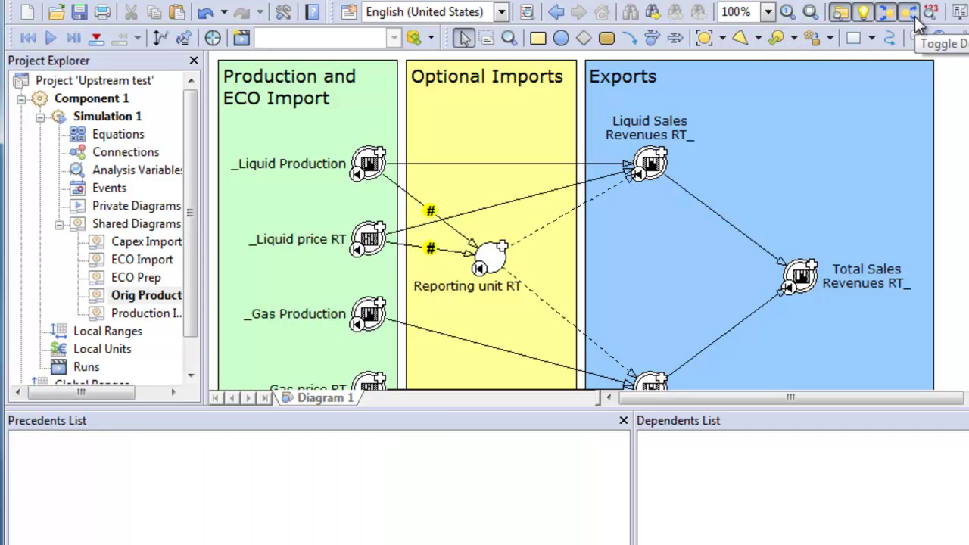
{"action": "left_click", "coordinate": [369, 239]}
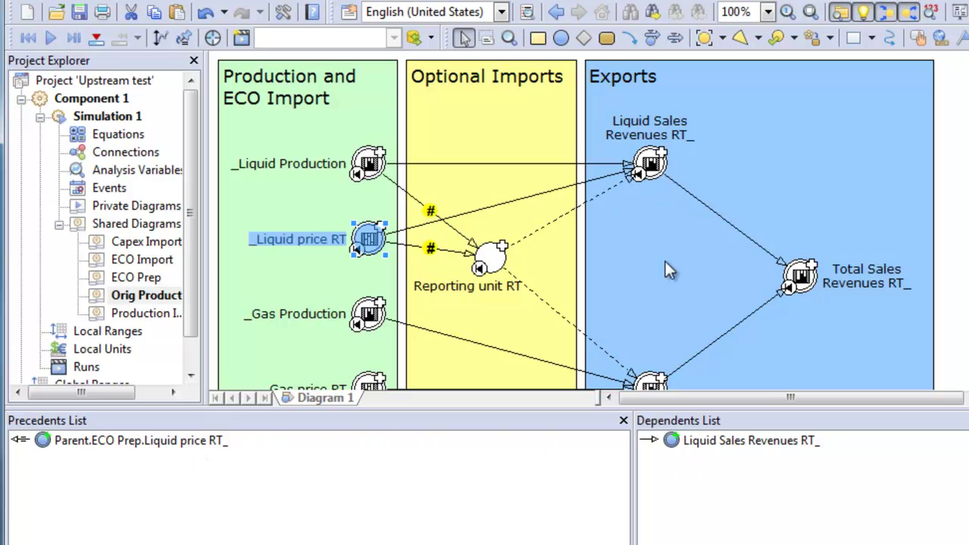
{"action": "left_click", "coordinate": [760, 441]}
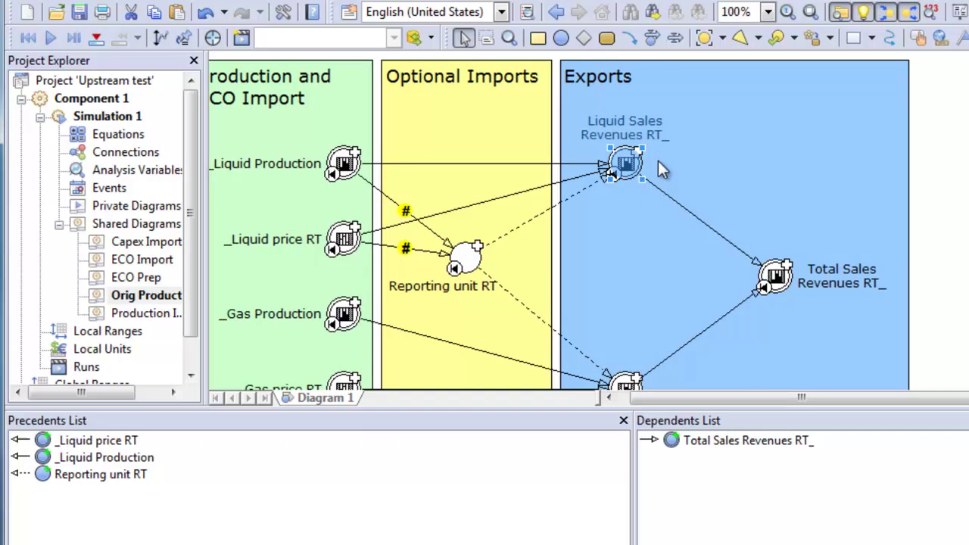
{"action": "left_click", "coordinate": [96, 440]}
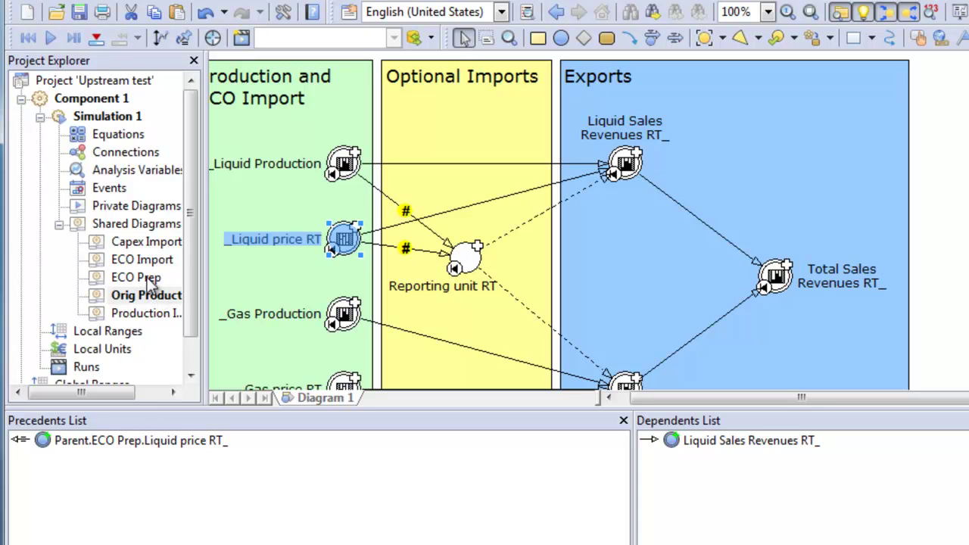
{"action": "left_click", "coordinate": [115, 442]}
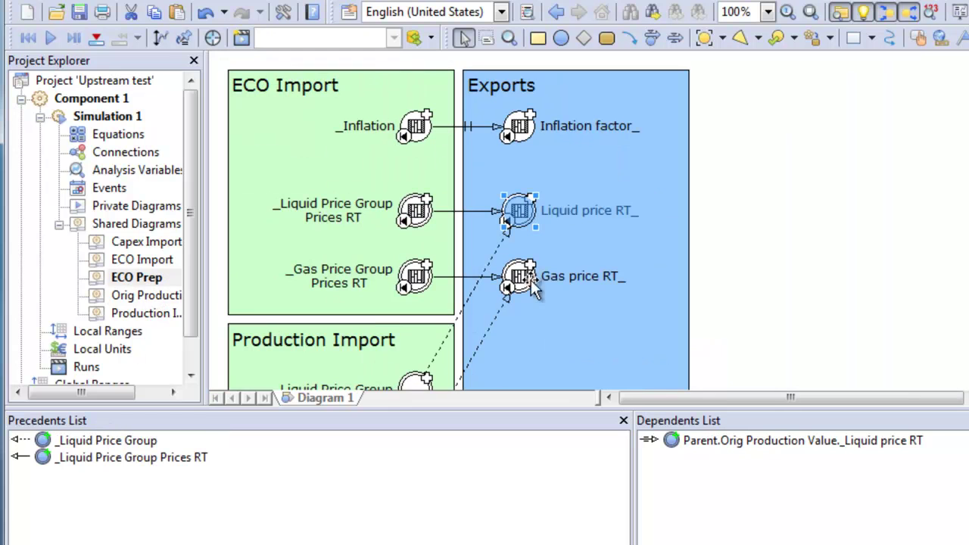
{"action": "mouse_move", "coordinate": [524, 221]}
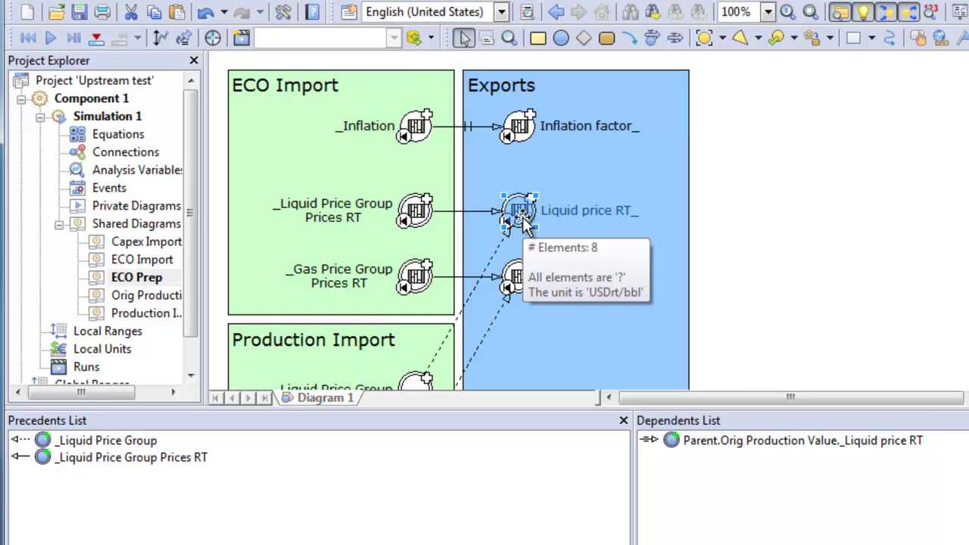